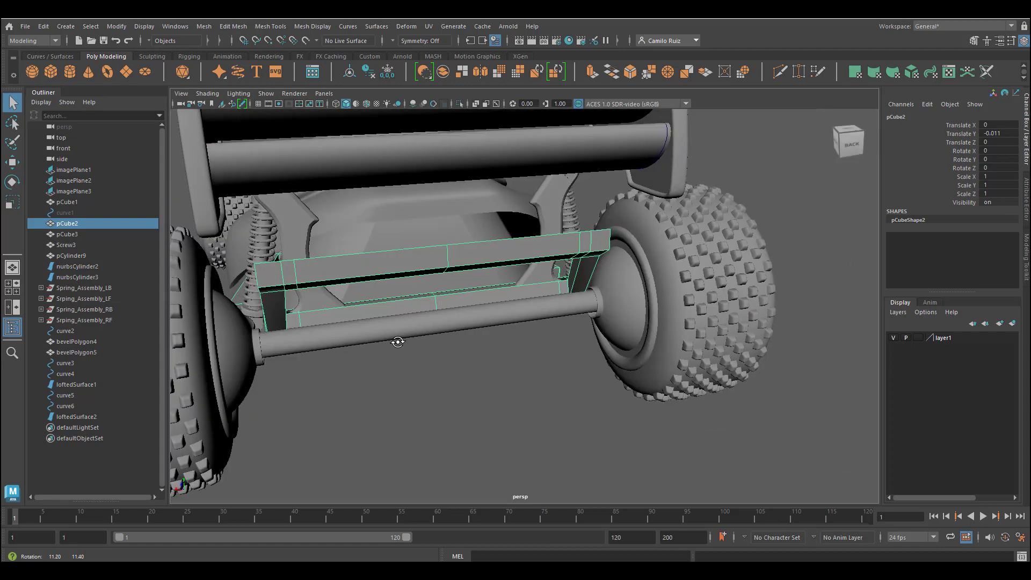
Step: In the side view, move the rear vertices of pCube2 to form a longer horizontal plate extending backward over the rear wheel
right_click_drag(457, 257, 459, 289)
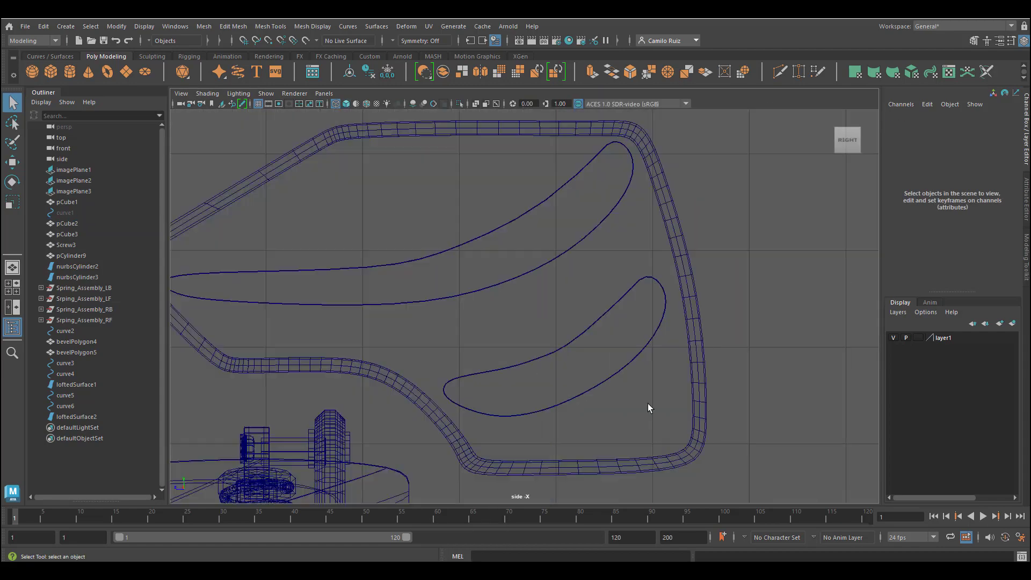
left_click(471, 383)
key("w")
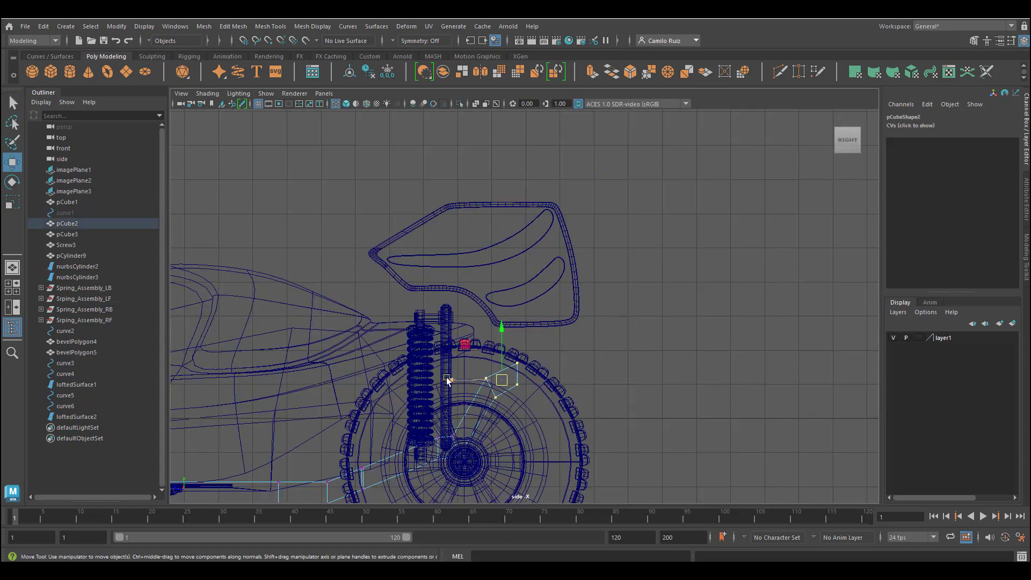
left_click_drag(447, 380, 440, 379)
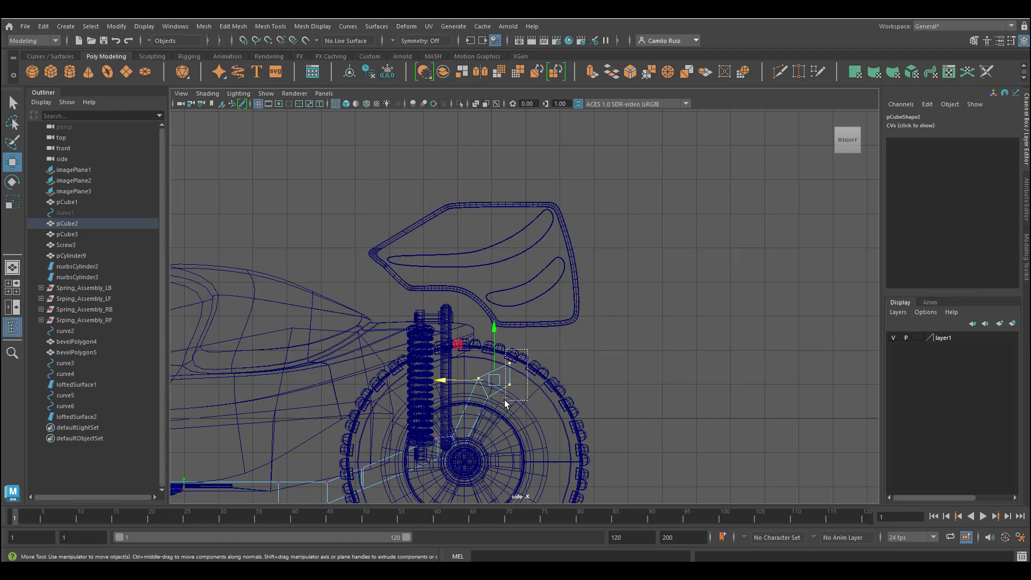
mouse_move(505, 402)
left_mouse_down()
mouse_move(511, 347)
mouse_move(534, 391)
mouse_move(518, 392)
left_mouse_up()
scroll(560, 410, "down", 3)
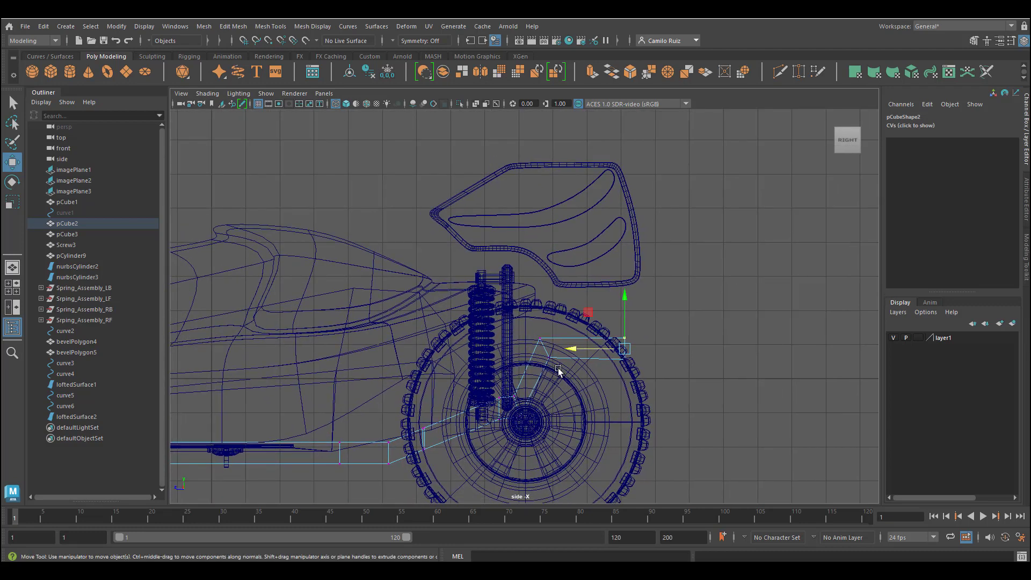
Step: Reposition the vertices of pCube2's bent arm beside the rear wheel hub to reshape its profile up to the rear plate
key("space")
key("space")
mouse_move(476, 349)
left_mouse_down("alt")
mouse_move(477, 320)
mouse_move(478, 340)
mouse_move(462, 330)
mouse_move(504, 338)
mouse_move(449, 325)
mouse_move(453, 278)
mouse_move(416, 334)
mouse_move(461, 336)
left_mouse_up("alt")
key("space")
key("space")
left_click_drag(535, 438, 535, 438)
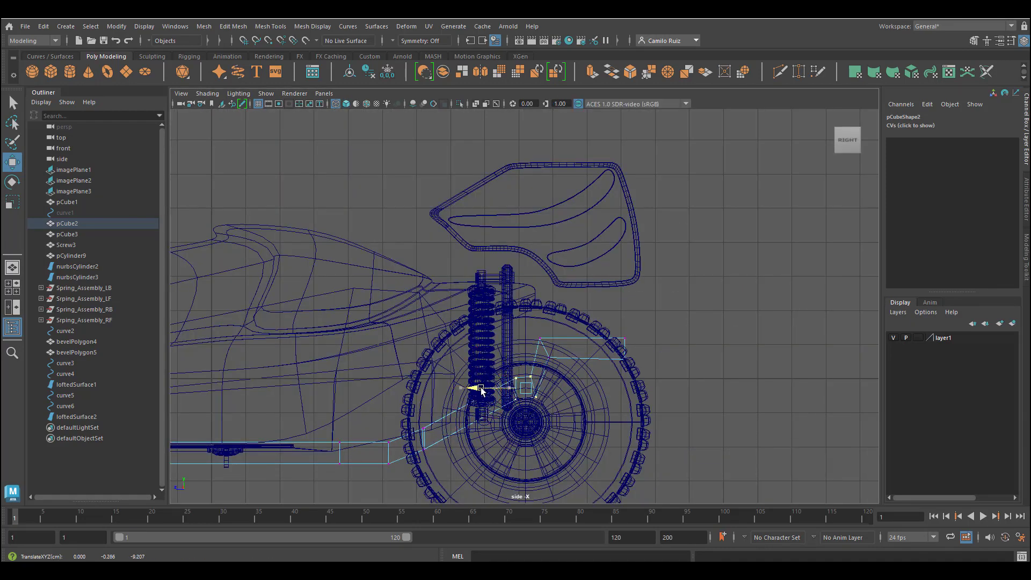
left_click_drag(506, 353, 506, 352)
left_click_drag(544, 414, 499, 386)
left_click_drag(500, 387, 499, 380)
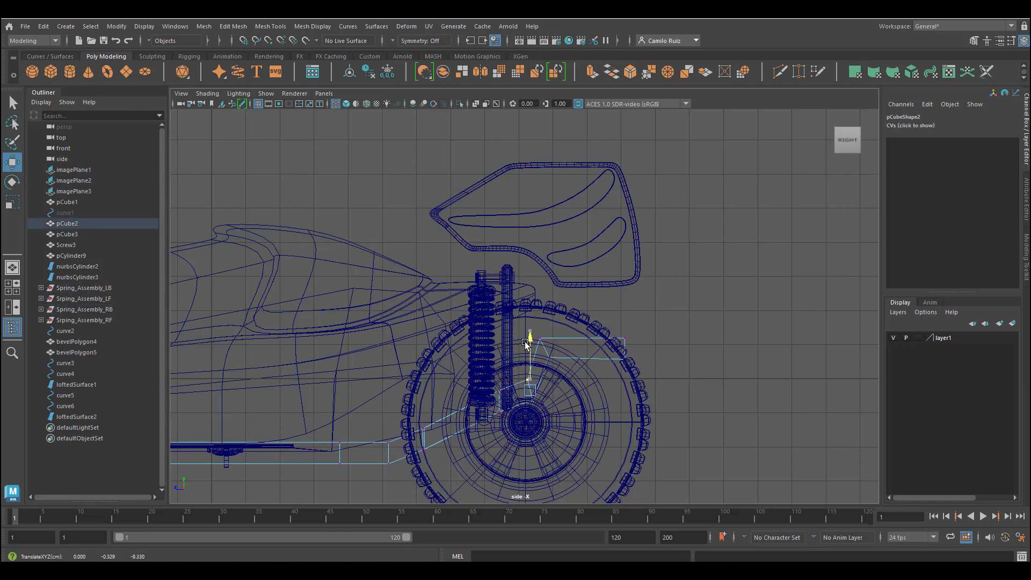
left_click_drag(526, 344, 423, 398)
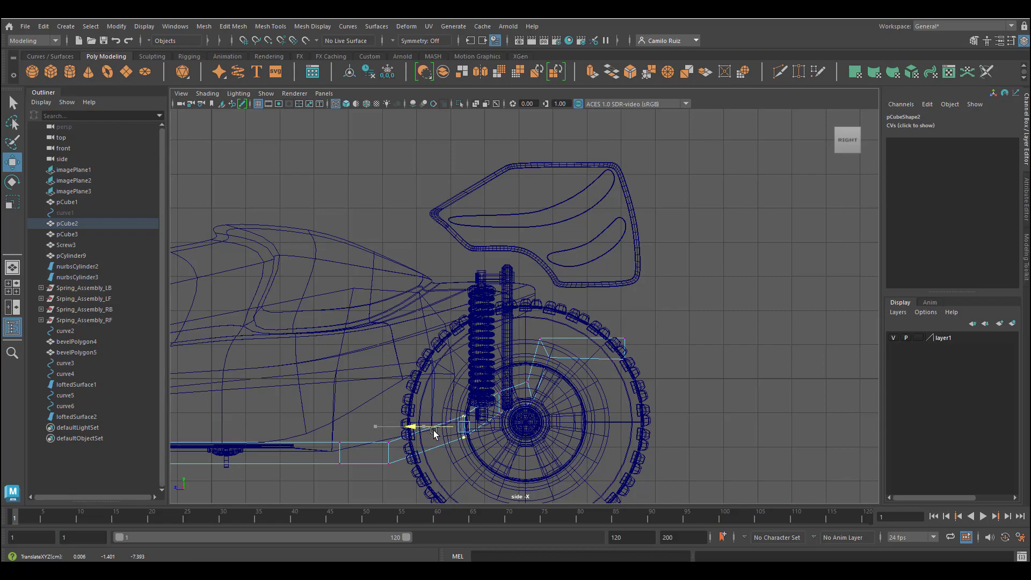
Step: Bevel the middle edge loop around pCube2's rear plate using default settings: fractional offset, width 0.5, one segment
key("space")
key("space")
left_click_drag(543, 290, 509, 317, "alt")
key("space")
key("space")
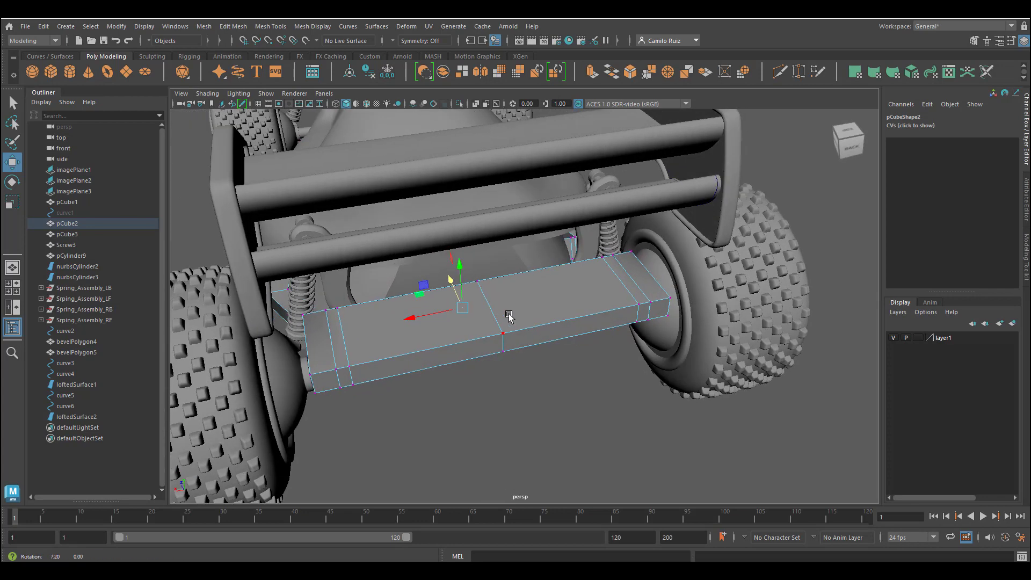
right_click_drag(490, 308, 494, 277)
left_click(489, 304)
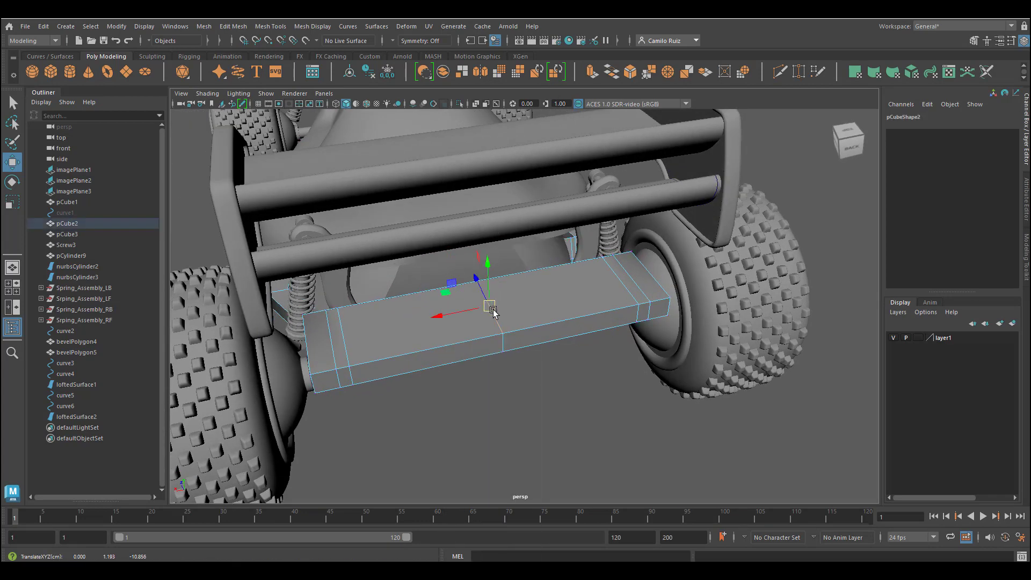
scroll(511, 336, "up", 3)
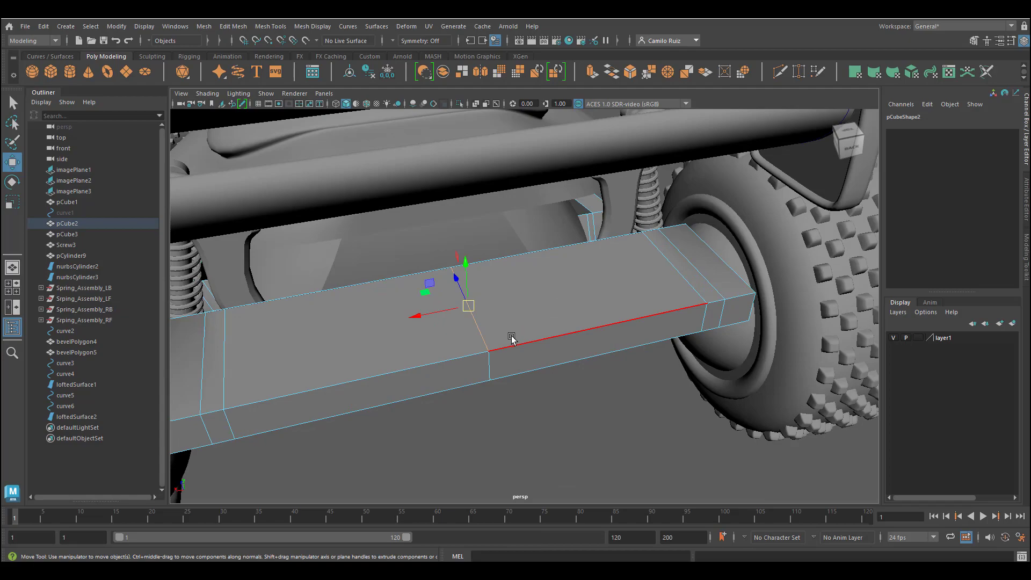
left_click(490, 363, "shift")
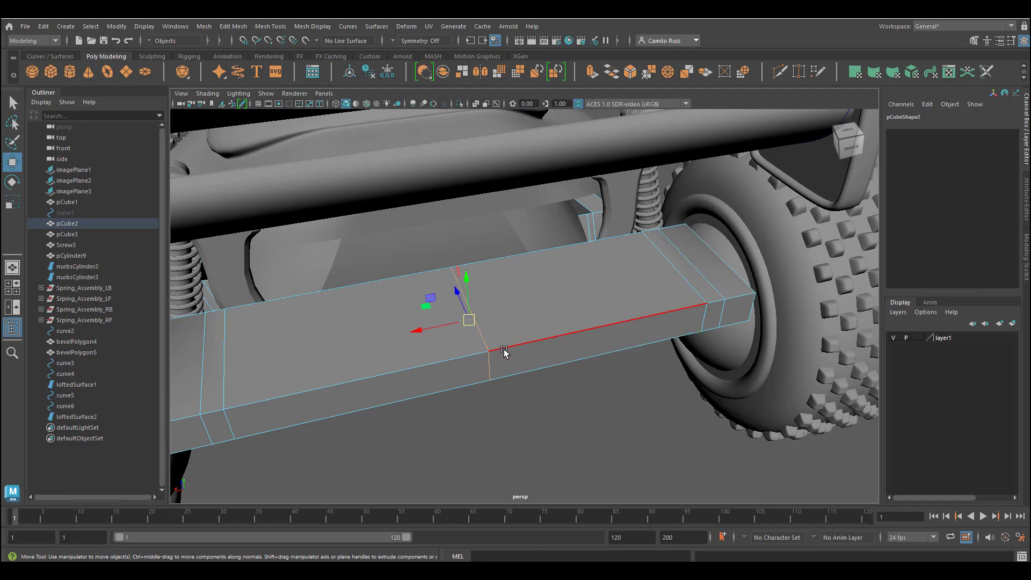
key("4")
left_click_drag(504, 352, 518, 304, "alt")
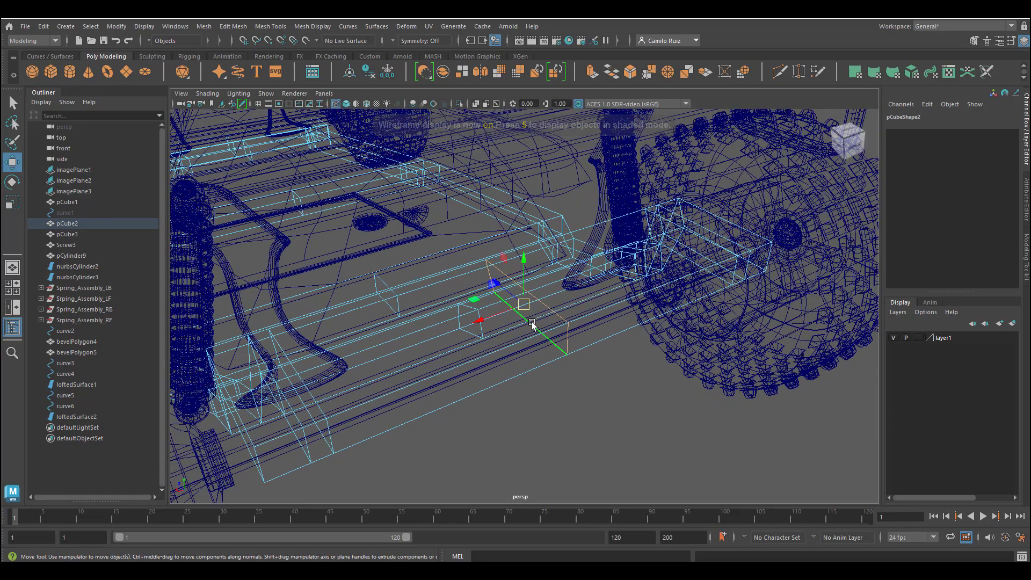
key("5")
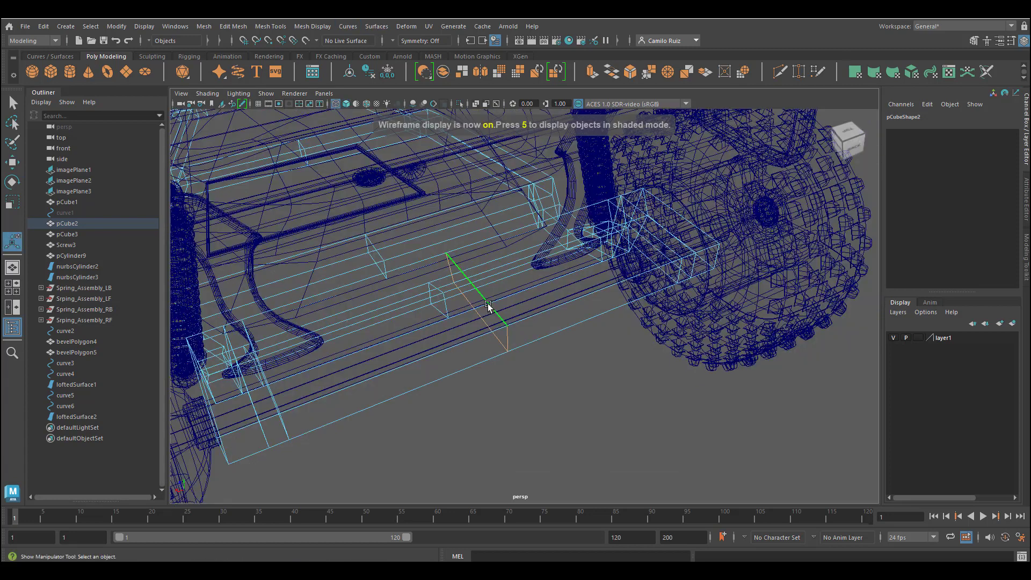
key("5")
left_click(231, 27)
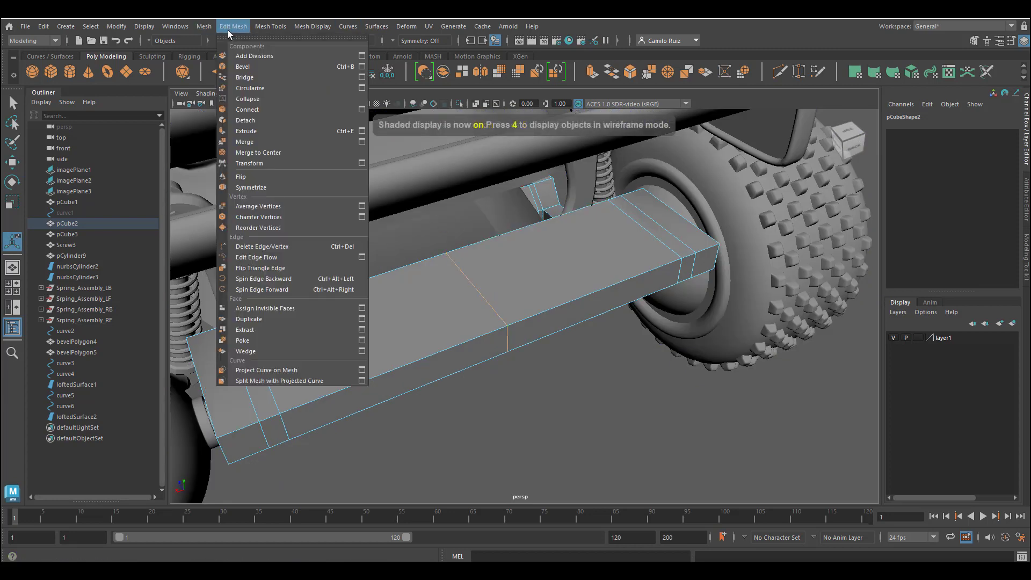
left_click(362, 66)
left_click(686, 79)
left_click(698, 103)
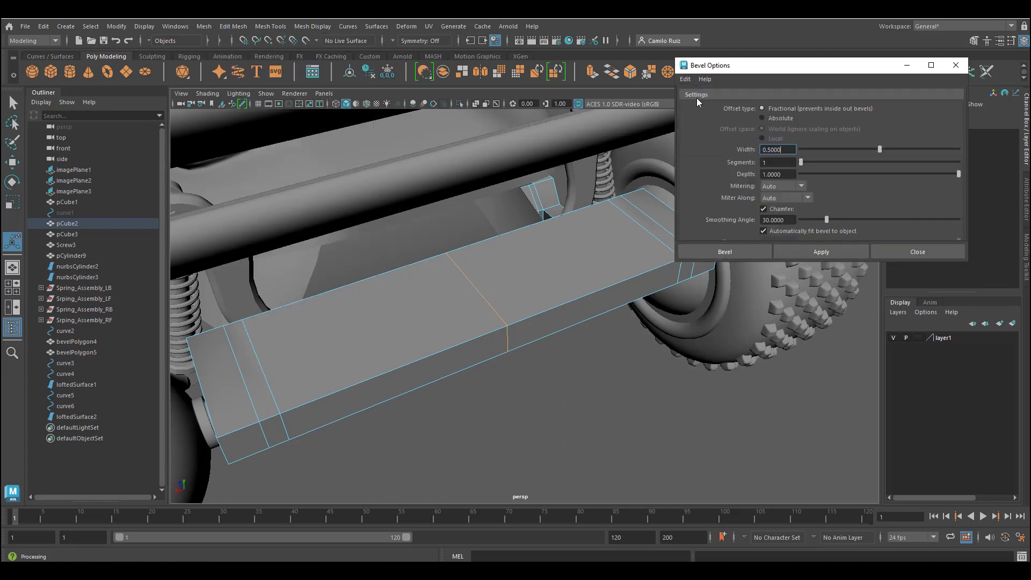
left_click(822, 255)
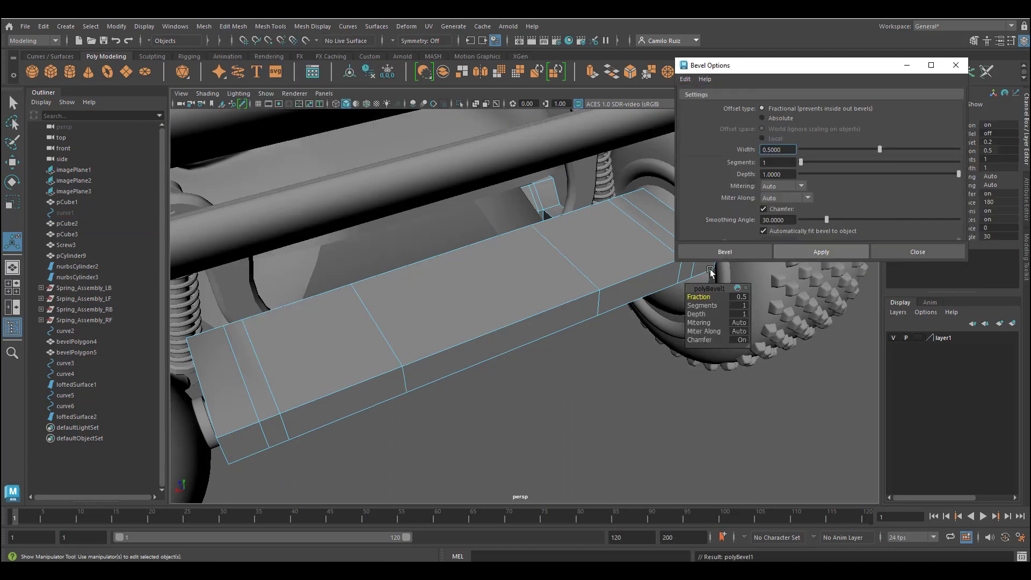
Step: Select the two beveled edge loops on the rear plate and scale them closer together across its width
left_click_drag(518, 311, 549, 293, "alt")
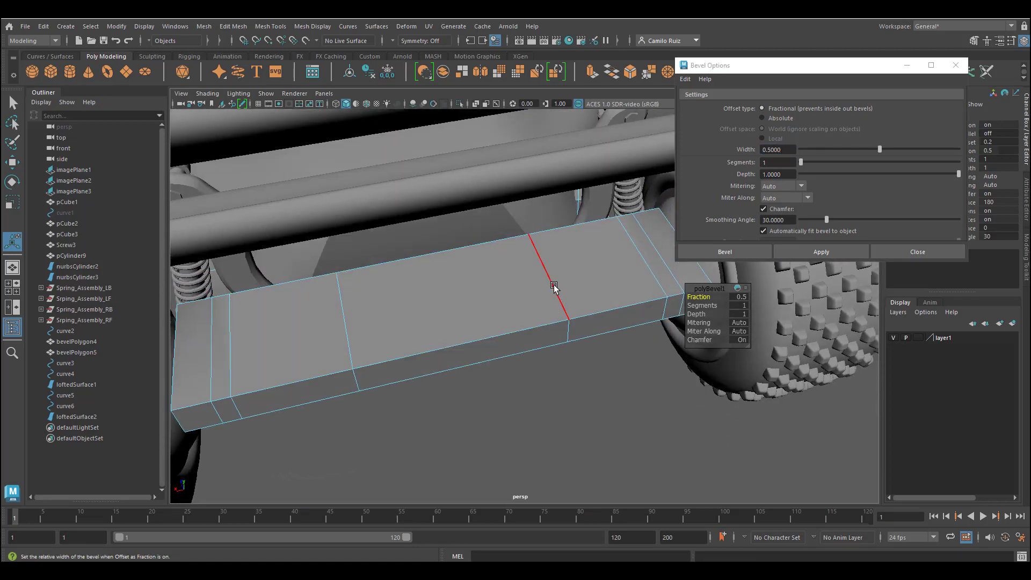
left_click(555, 288)
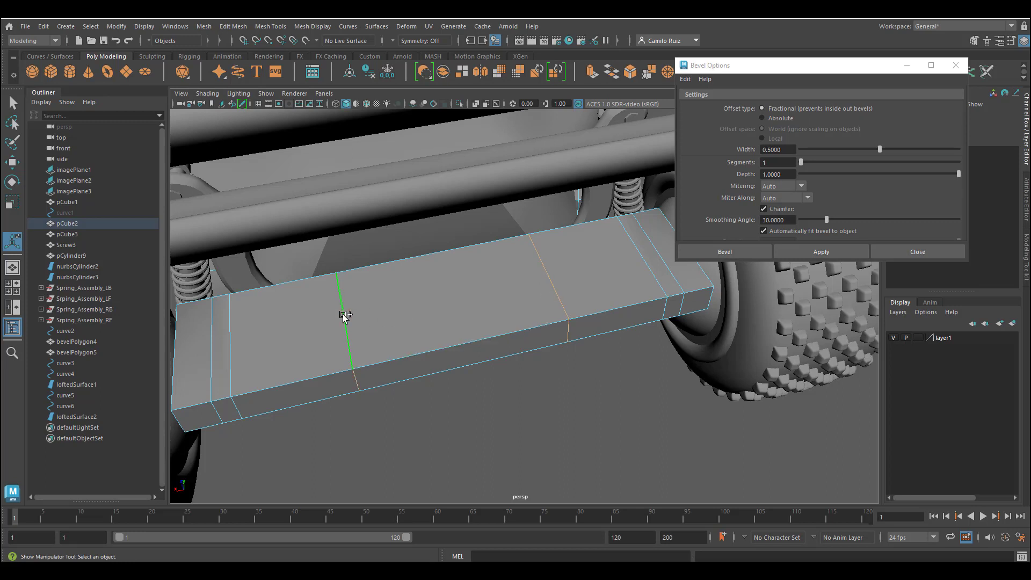
left_click(13, 203)
left_click_drag(398, 317, 494, 311)
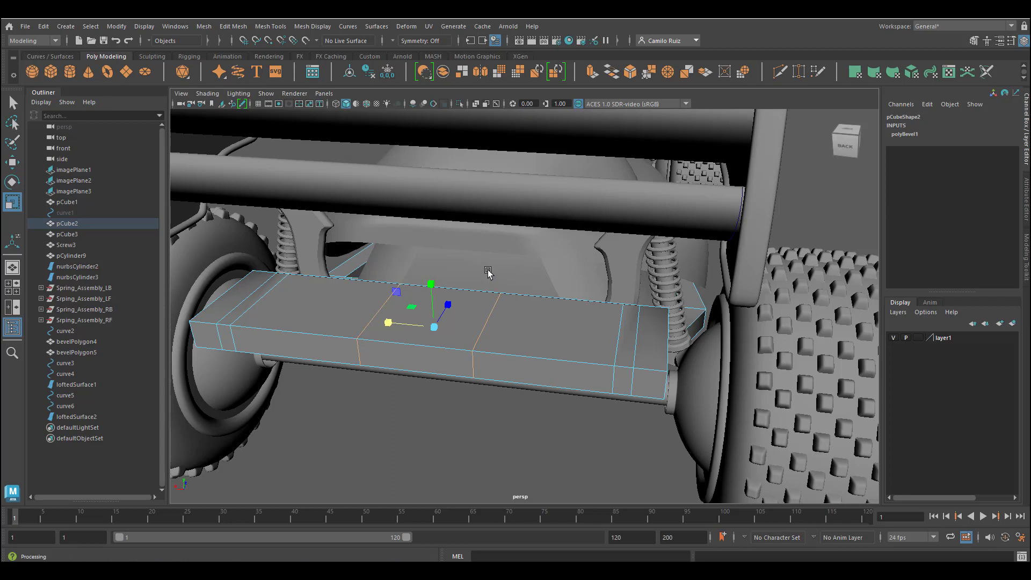
Step: Insert an edge loop across the full width of the rear plate, close to its back edge
left_click(232, 26)
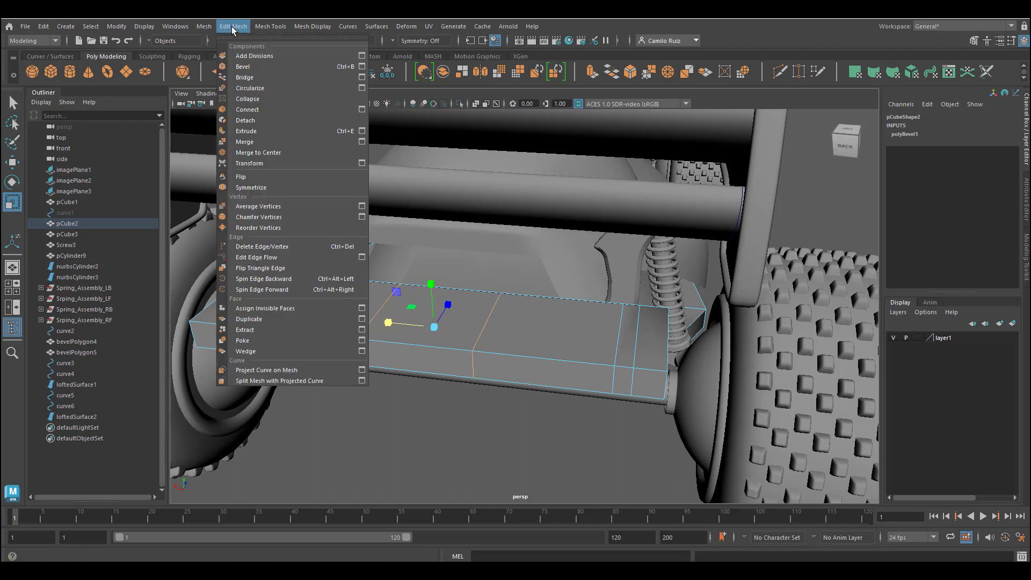
mouse_move(270, 26)
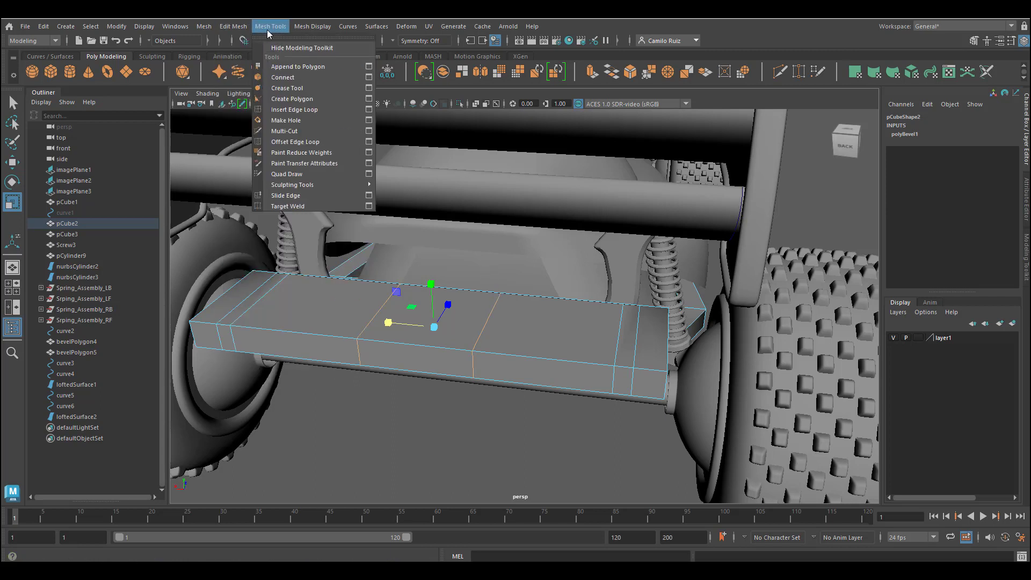
left_click(318, 109)
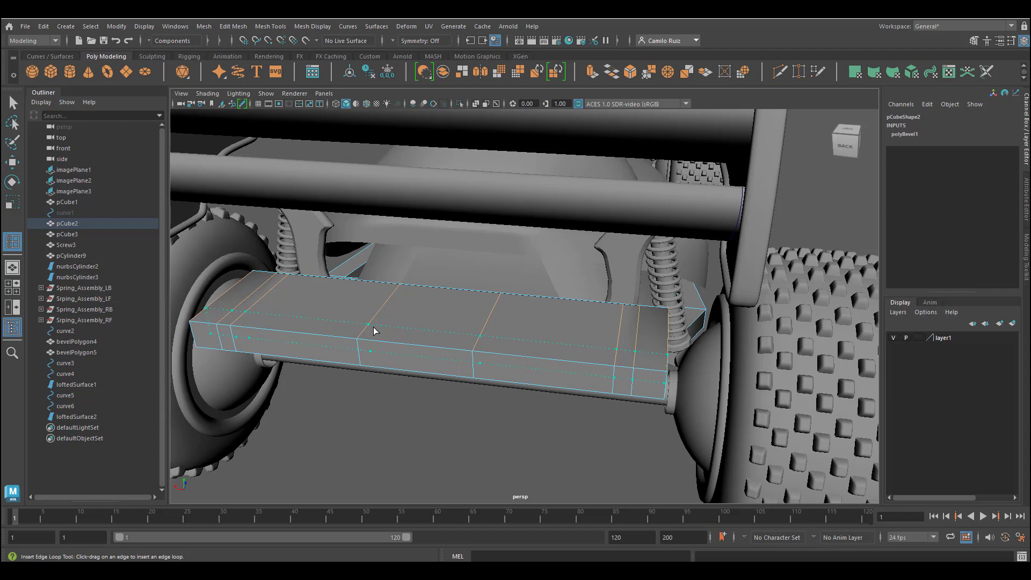
left_click(374, 330)
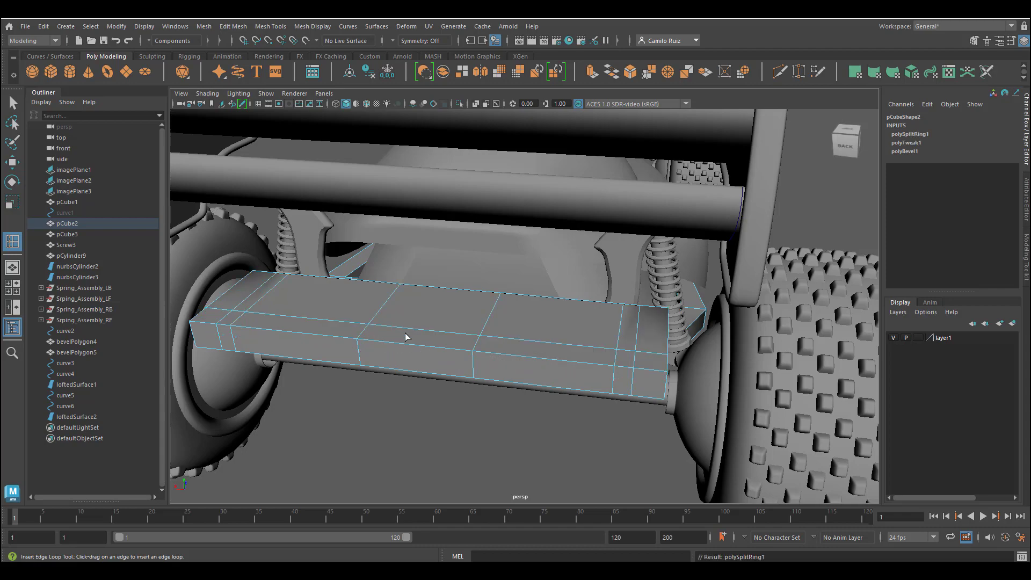
Step: In the side view, draw a CV curve along the wing support in the reference image, from above the wheel hub up into the wing
mouse_move(407, 337)
left_mouse_down("alt")
mouse_move(369, 341)
mouse_move(437, 328)
mouse_move(422, 334)
left_mouse_up("alt")
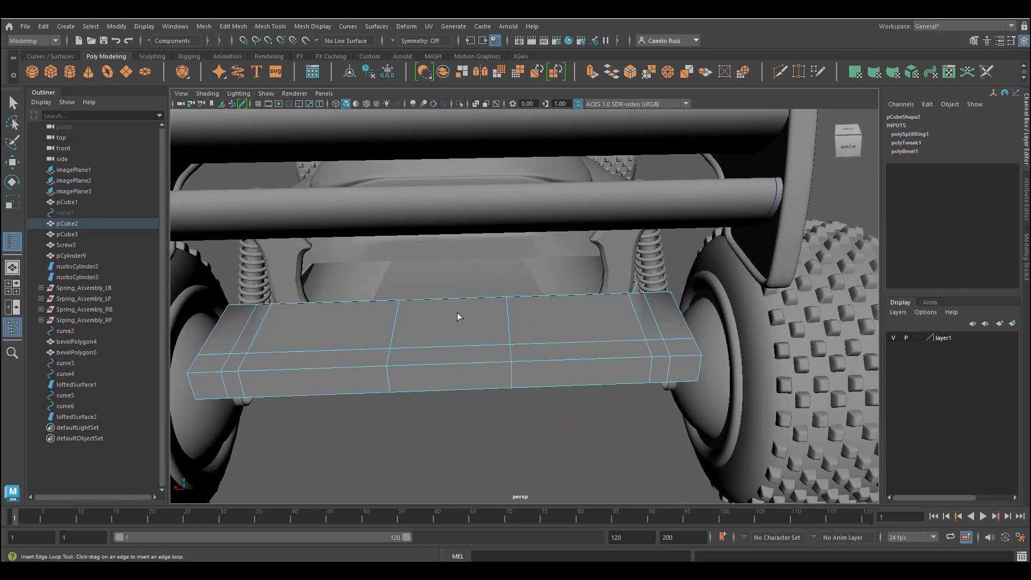
key("space")
key("space")
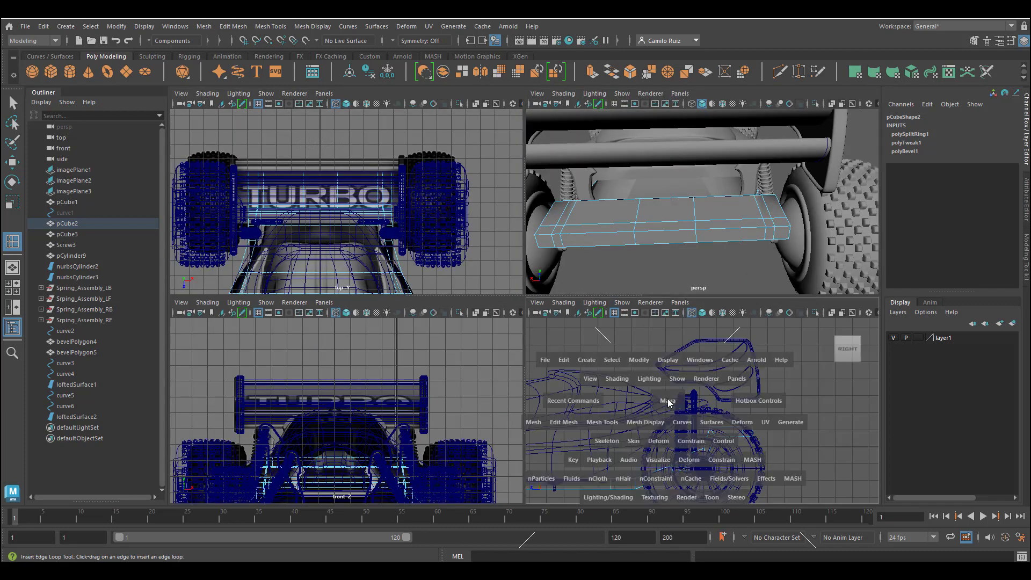
middle_click_drag(543, 321, 483, 322, "alt")
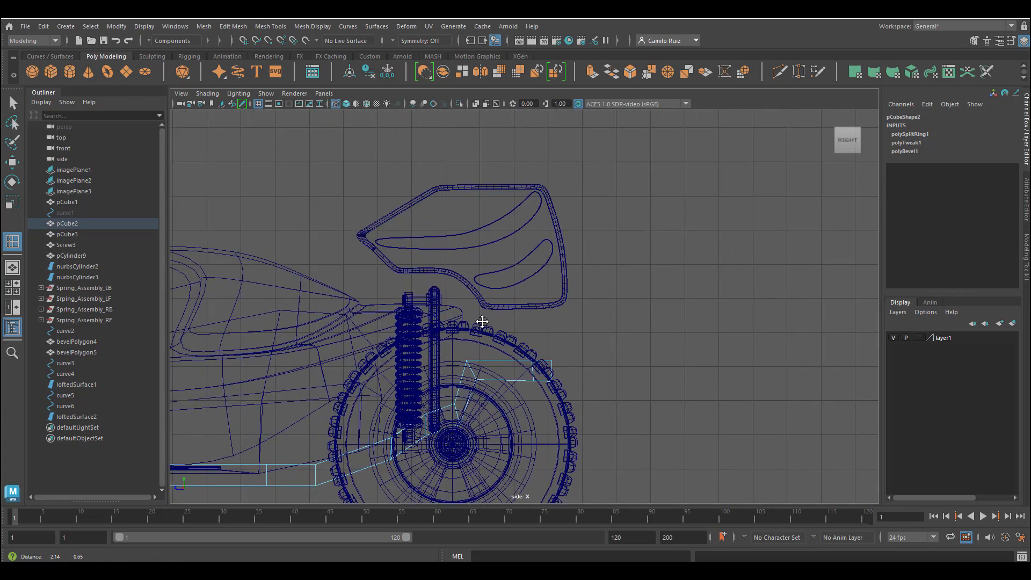
left_click(66, 26)
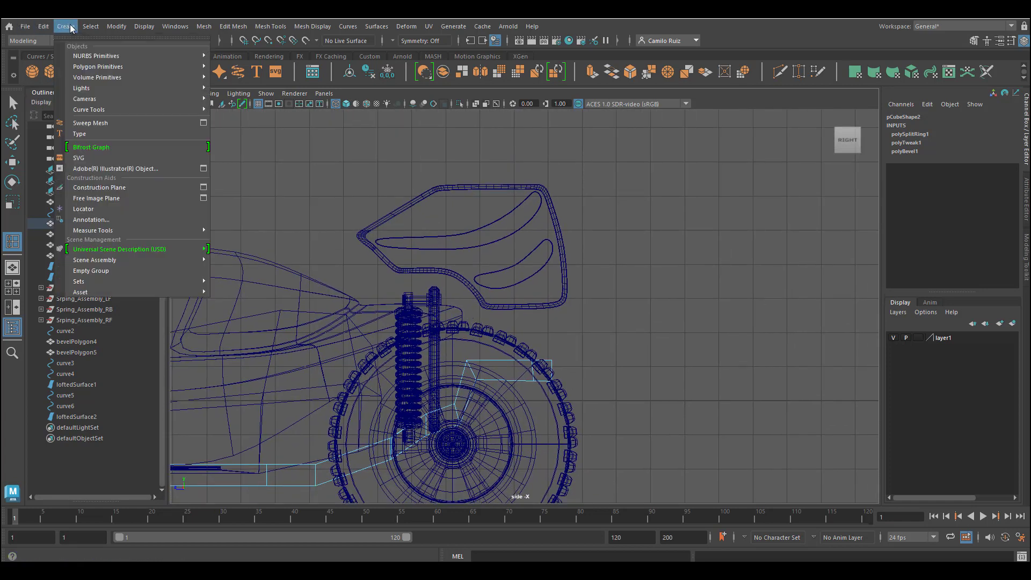
left_click(236, 110)
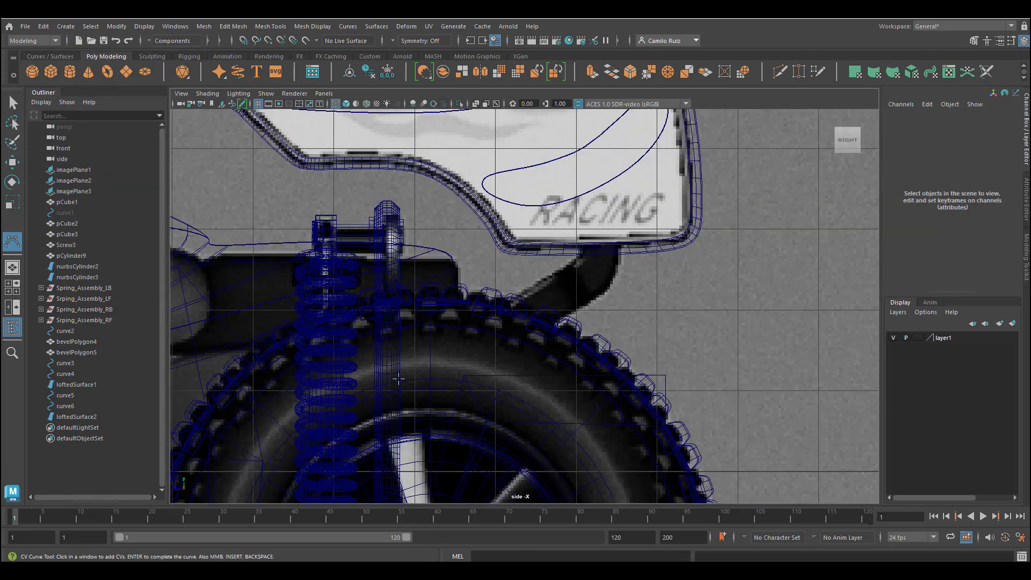
left_click(452, 380)
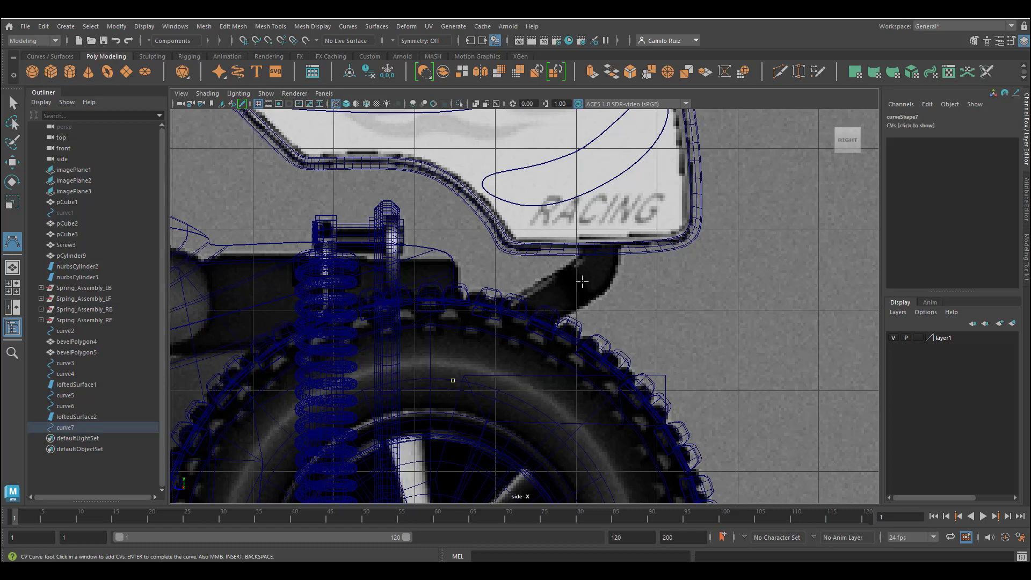
left_click(608, 268)
left_click(600, 192)
key("w")
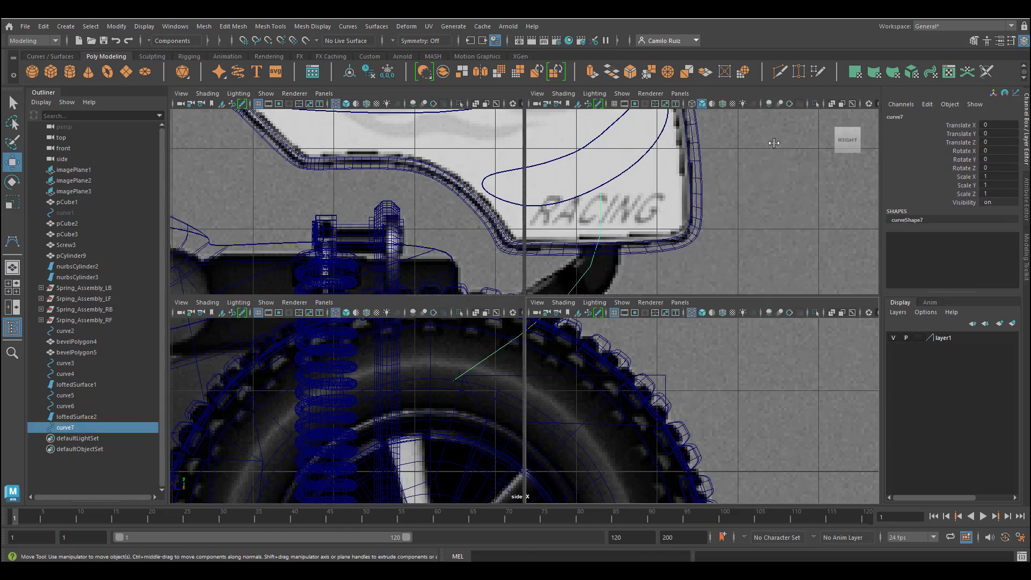
Step: Center the new support curve's pivot and move the curve backward to a Translate Z of about -0.431
key("space")
key("space")
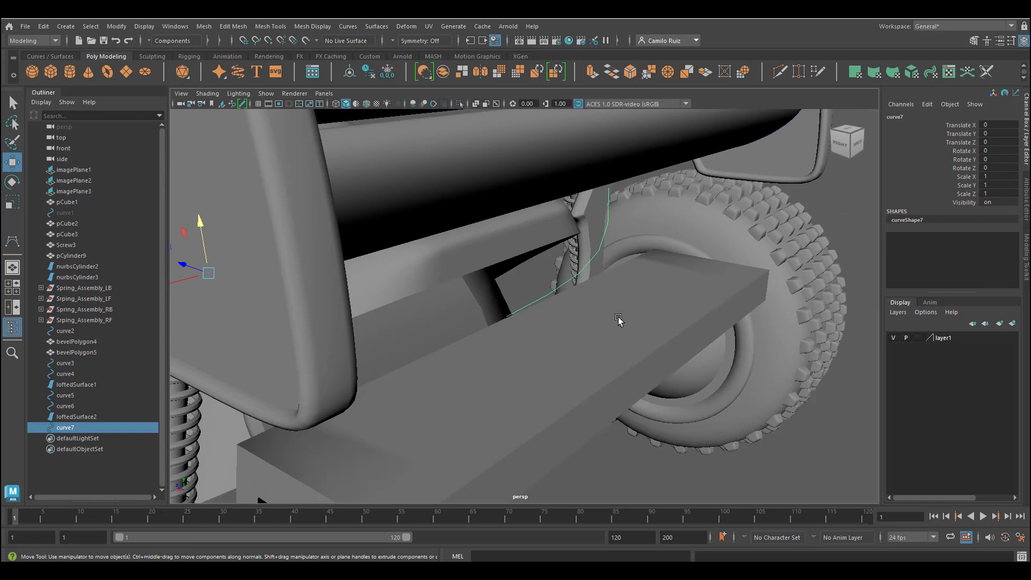
left_click_drag(619, 320, 440, 303, "alt")
middle_click_drag(256, 288, 344, 266, "alt")
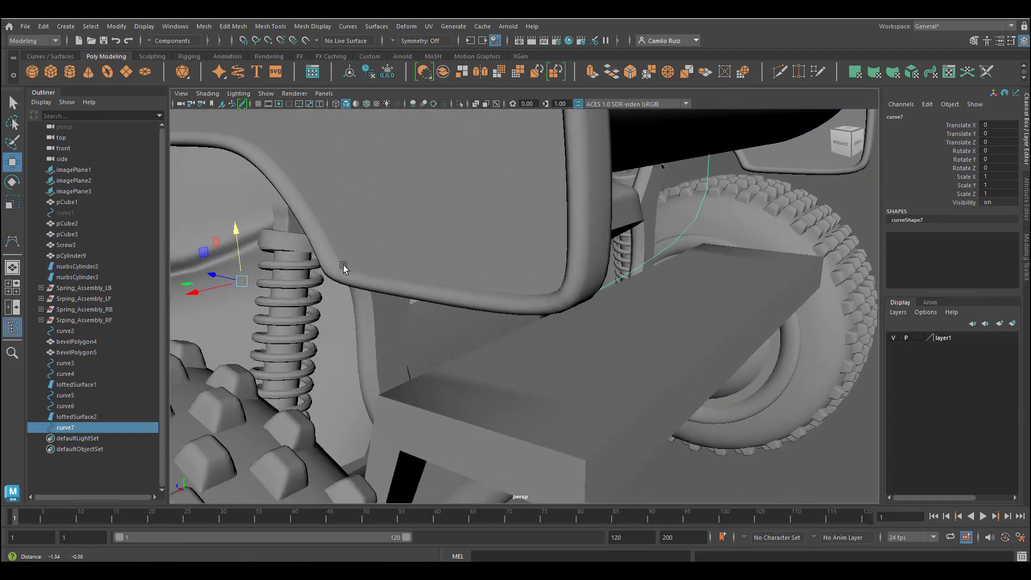
left_click(113, 28)
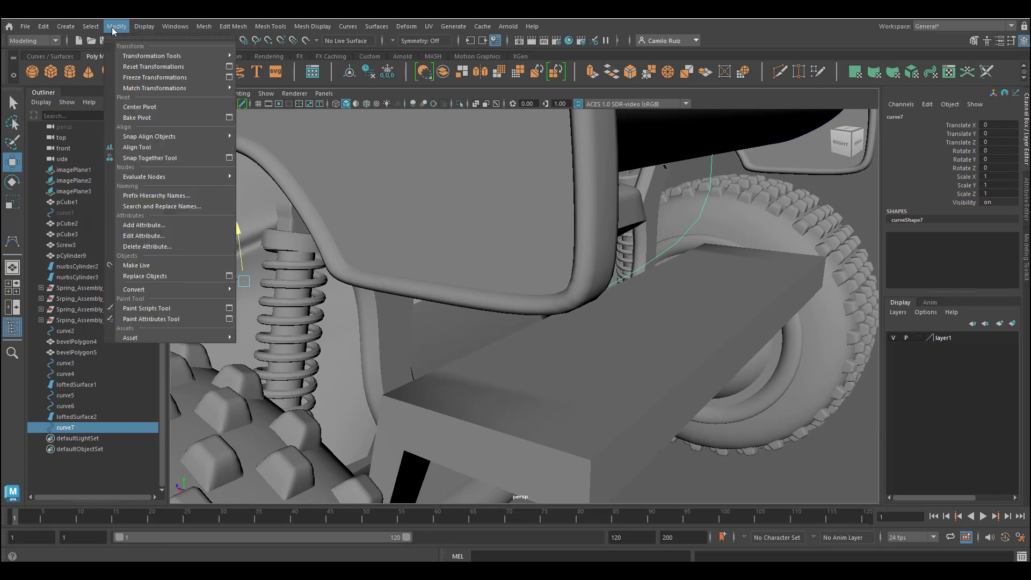
left_click(139, 107)
left_click_drag(609, 229, 650, 264)
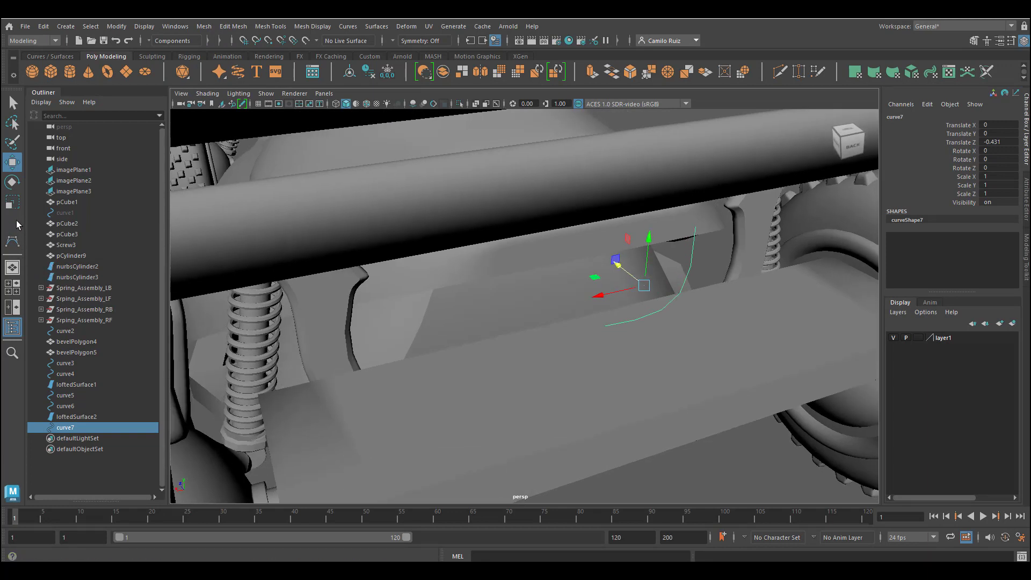
Step: Scale the support curve vertically to a Scale Y of 1.107 and raise it to a Translate Y of 0.17
left_click(13, 202)
mouse_move(649, 243)
left_mouse_down()
mouse_move(652, 215)
mouse_move(646, 243)
left_mouse_up()
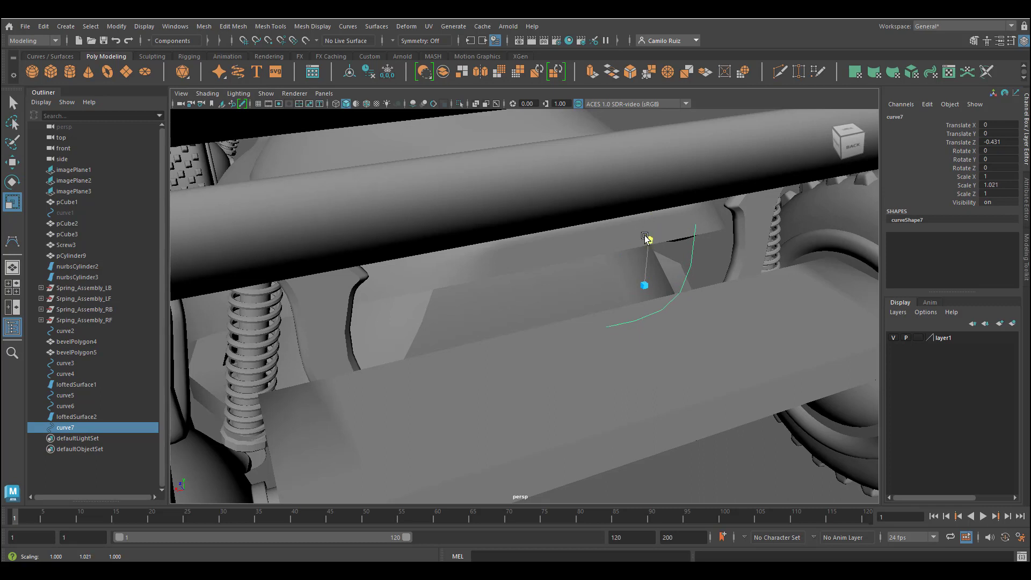
left_click(12, 162)
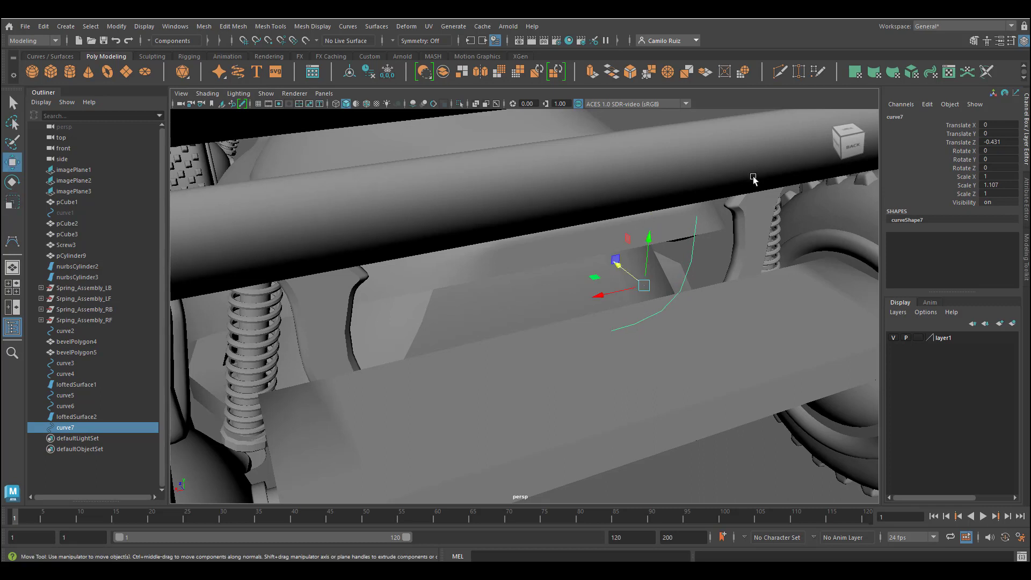
left_click_drag(651, 240, 651, 230)
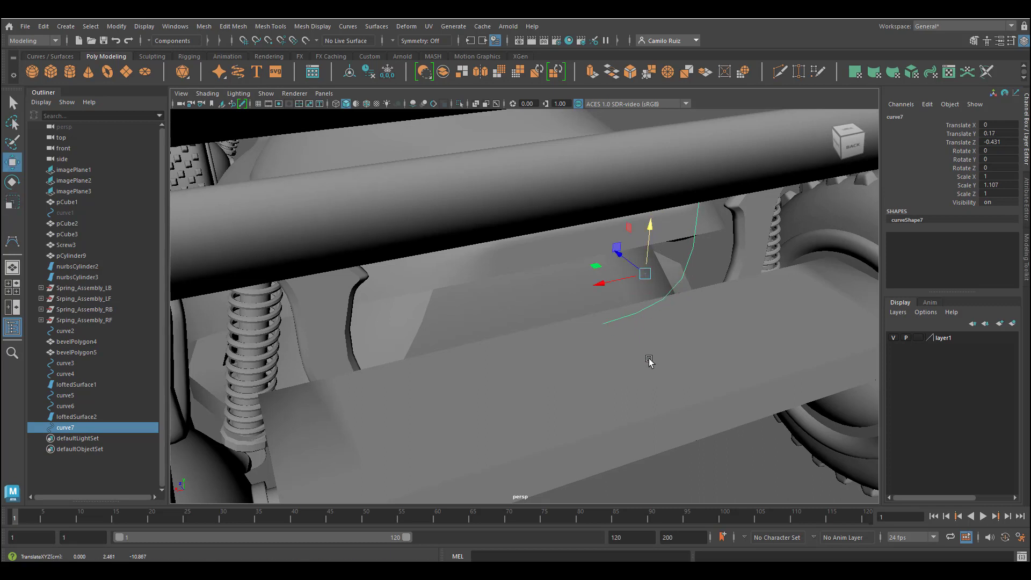
Step: Extrude the center face on top of the rear plate along the support curve with 6 divisions
left_click_drag(612, 376, 631, 396, "alt")
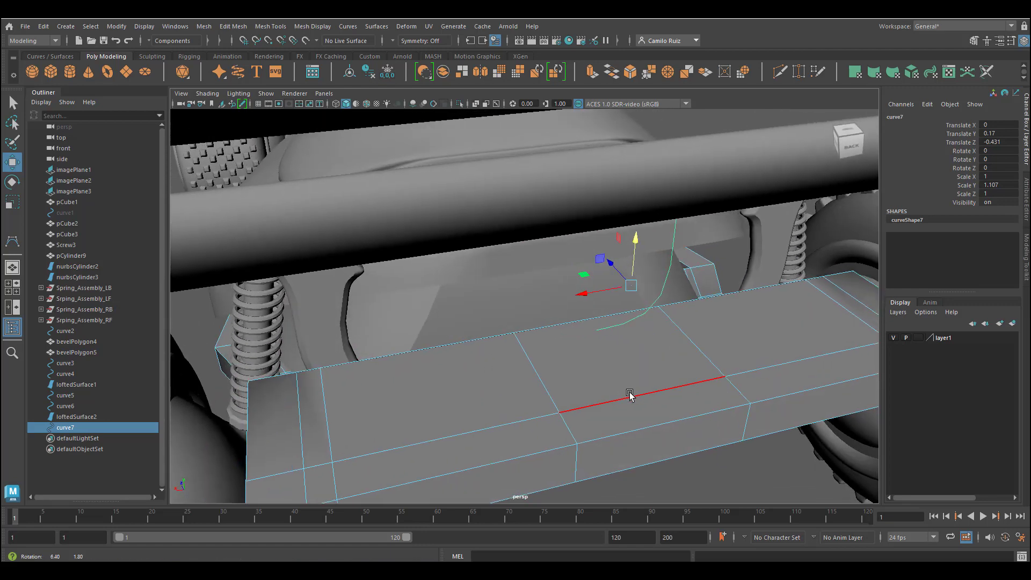
right_click(629, 393)
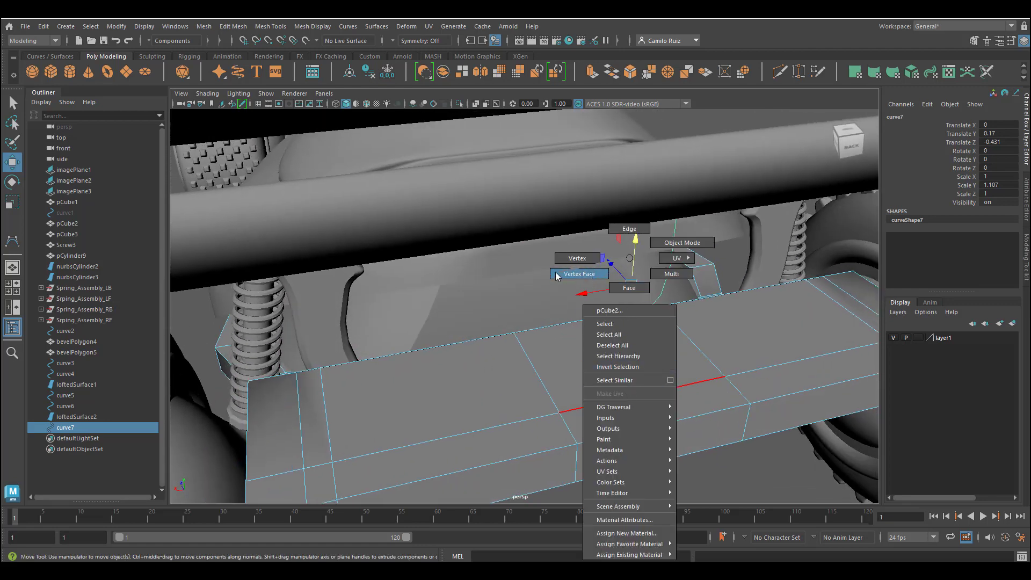
left_click(634, 291)
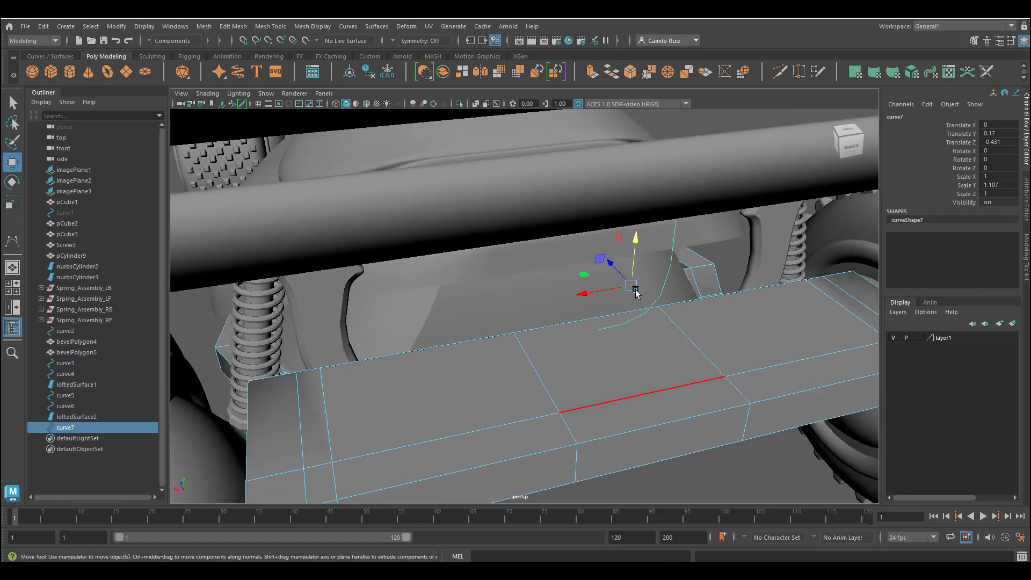
left_click(634, 364)
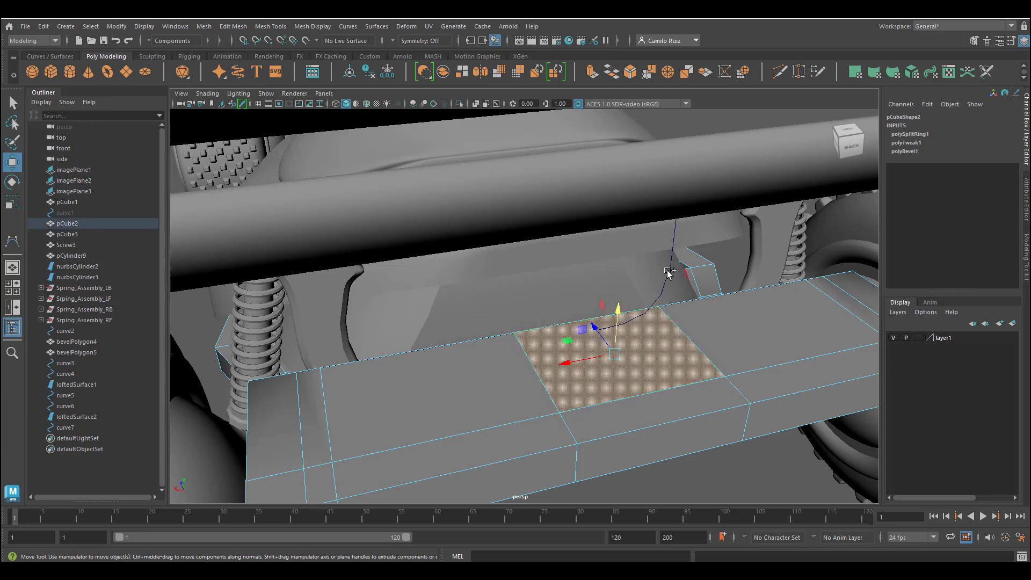
left_click(68, 428)
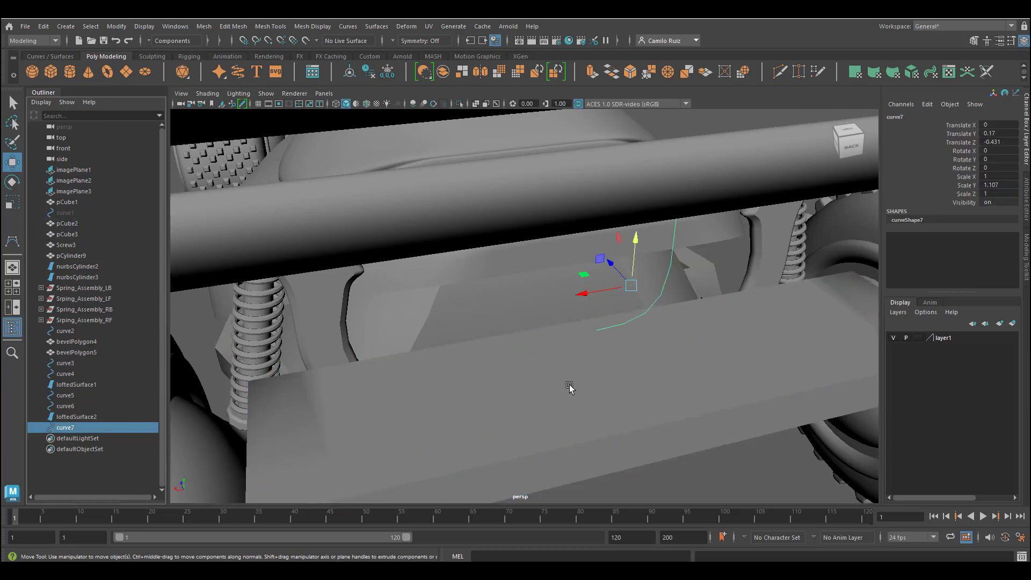
left_click(647, 372, "shift")
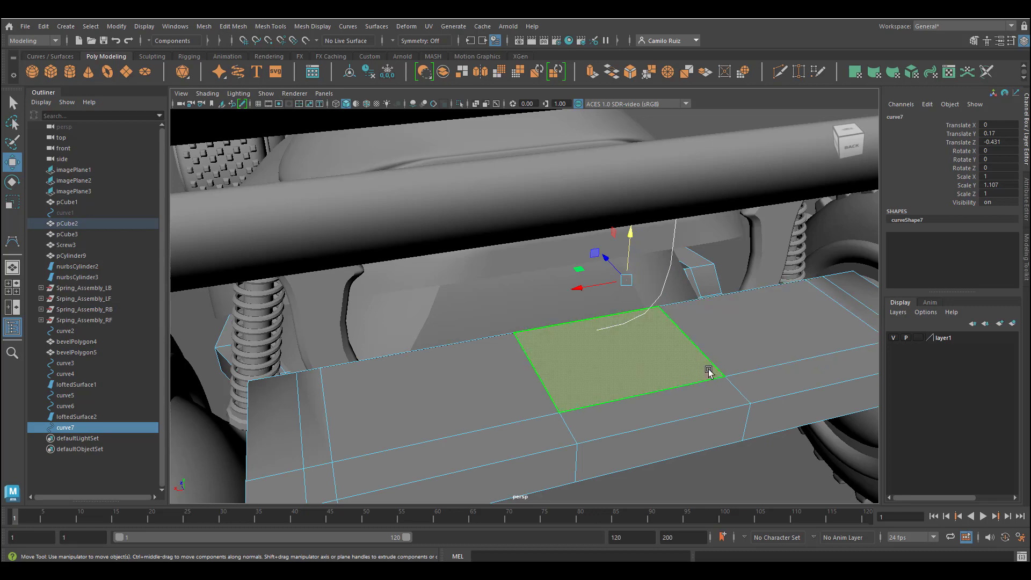
left_click_drag(709, 367, 618, 304, "alt")
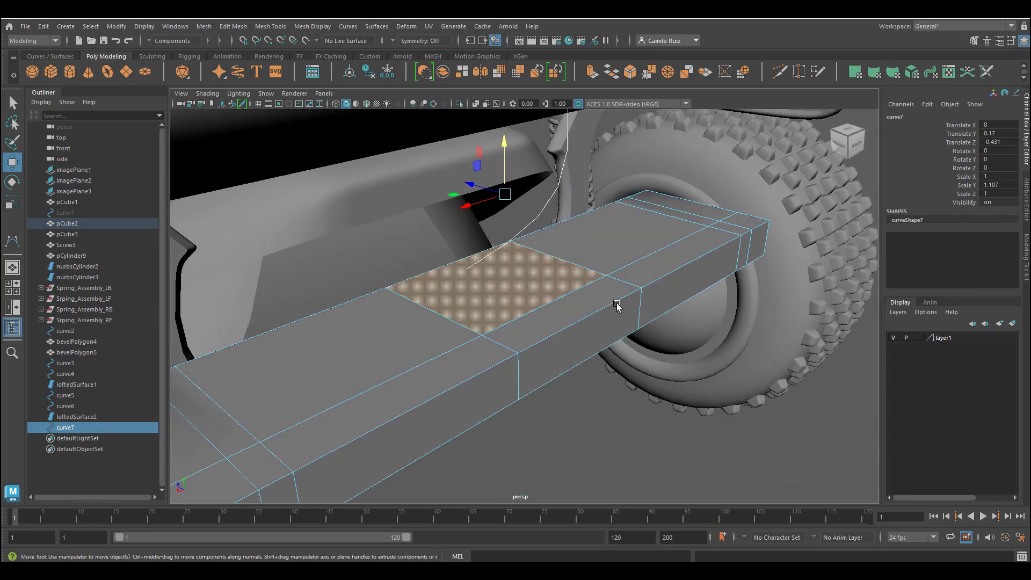
left_click(233, 26)
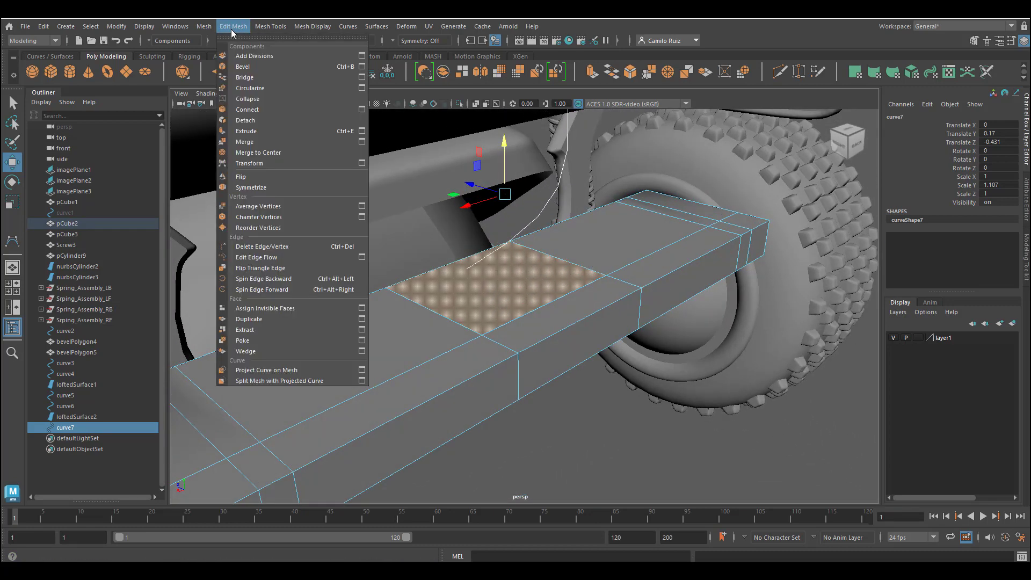
left_click(267, 131)
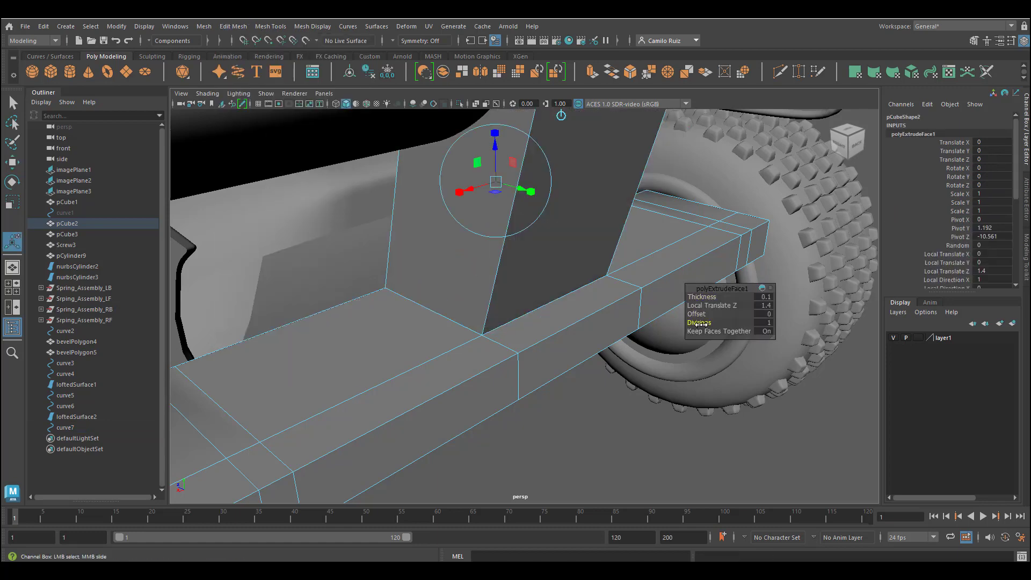
left_click_drag(702, 324, 571, 338)
left_click_drag(705, 323, 466, 392)
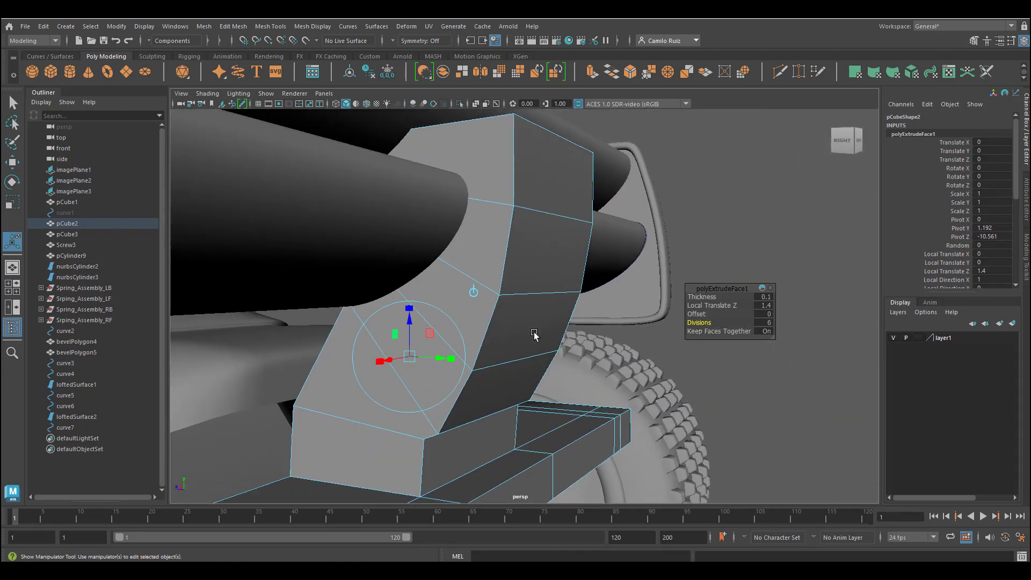
Step: Try scaling the support curve down to shrink the extruded wing support, and undo the uniform scaling
left_click(68, 427)
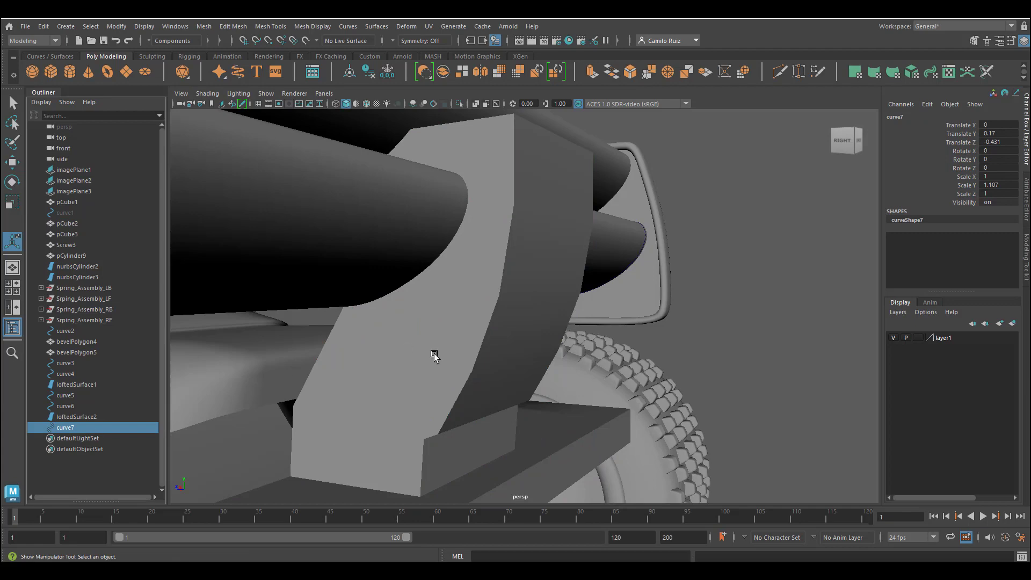
key("4")
key("5")
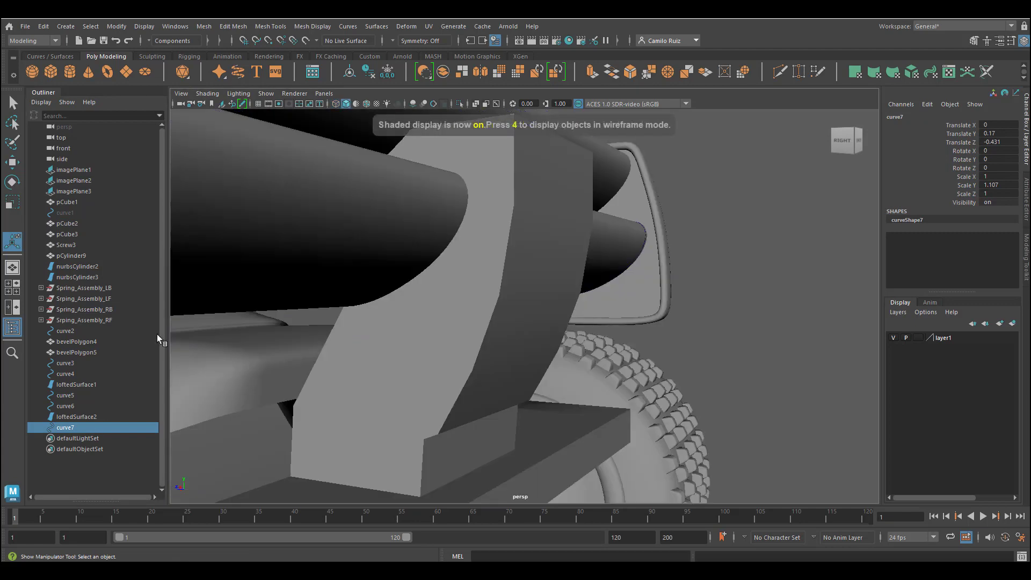
left_click(13, 202)
left_click_drag(425, 322, 482, 352)
scroll(504, 364, "down", 5)
scroll(522, 353, "up", 2)
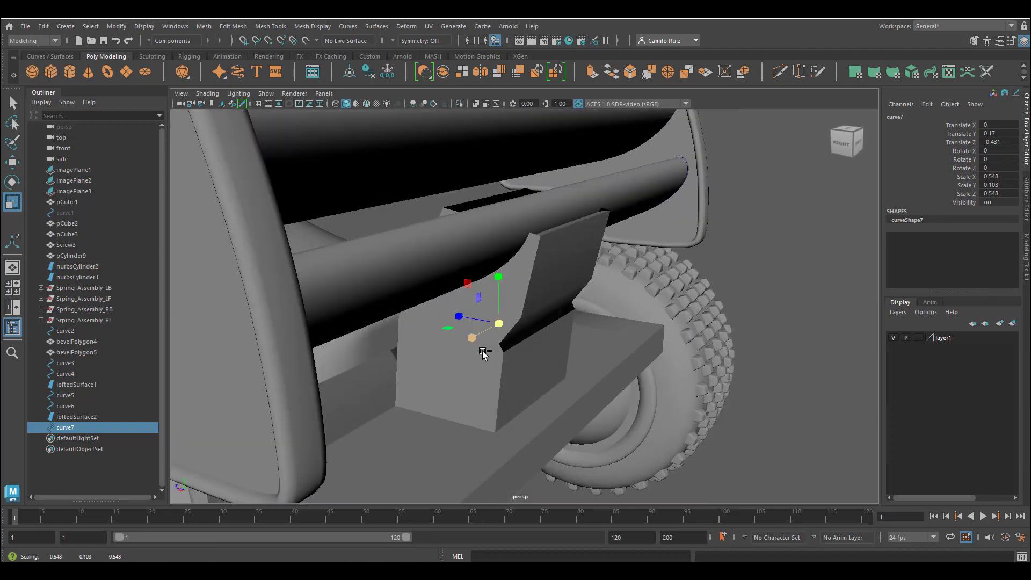
key("ctrl+z")
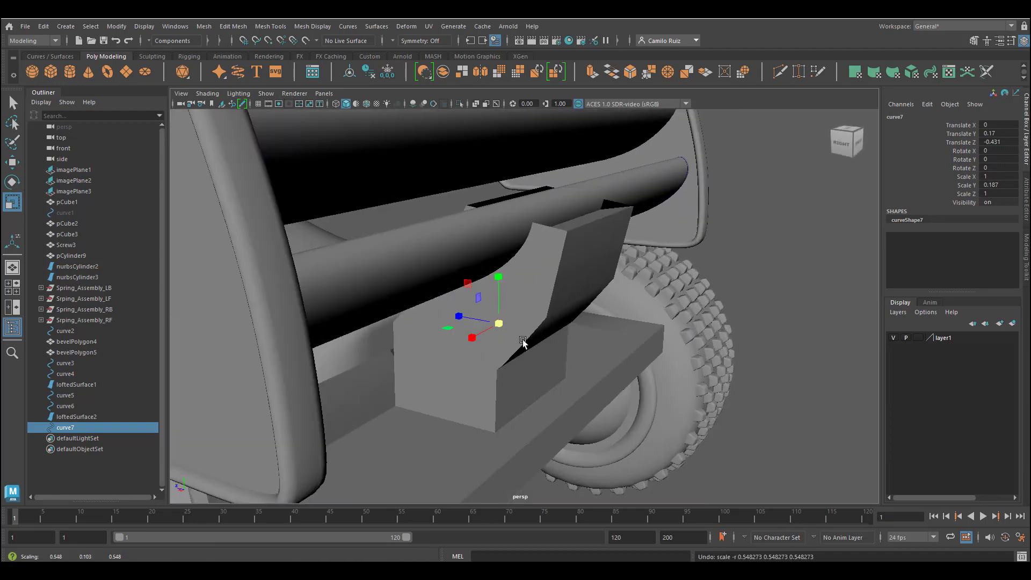
Step: In the side view, stretch the support curve vertically to a Scale Y of 1.211
key("space")
key("space")
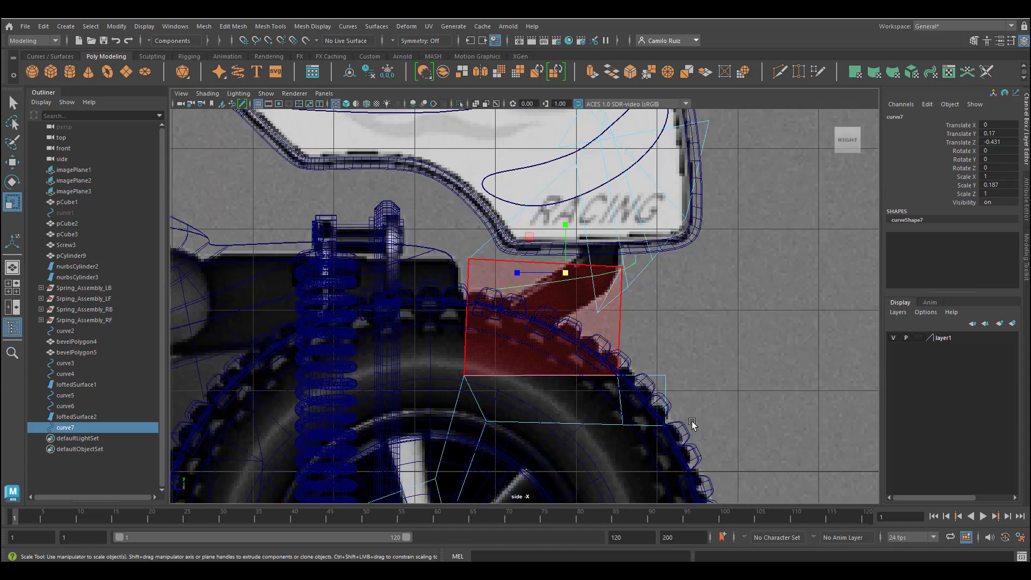
scroll(568, 348, "down", 2)
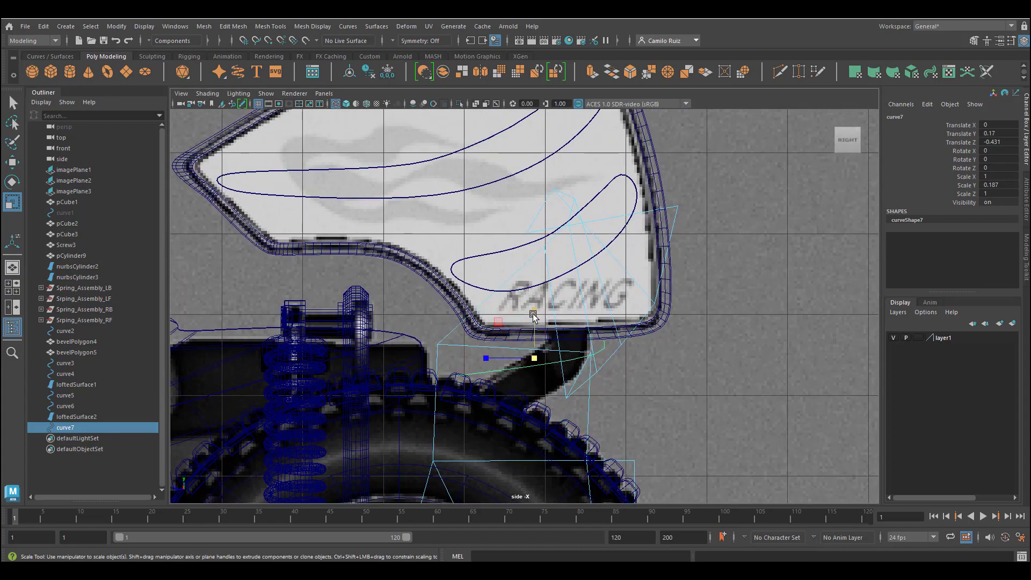
scroll(565, 385, "down", 7)
scroll(579, 388, "up", 6)
left_click_drag(531, 305, 491, 119)
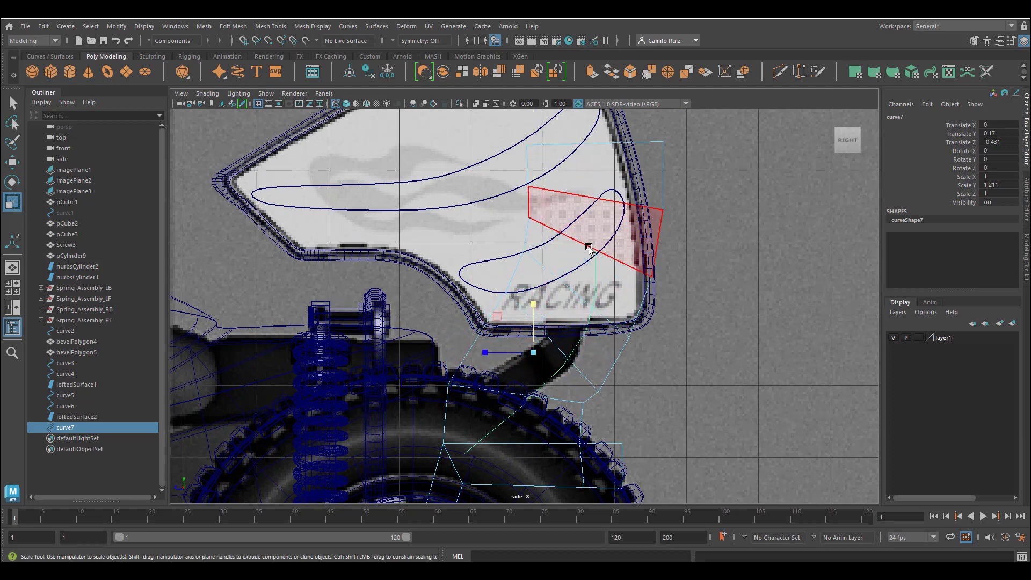
mouse_move(587, 337)
middle_mouse_down("alt")
mouse_move(595, 370)
mouse_move(586, 338)
middle_mouse_up("alt")
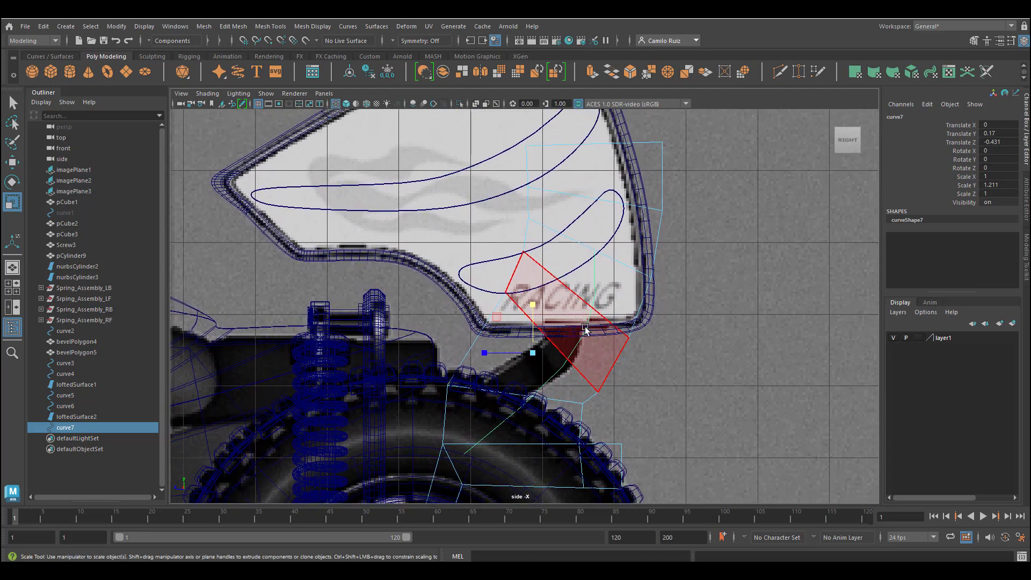
Step: Switch the rear plate to vertex editing and lower the first row of vertices above the base of the extruded support
right_click(557, 423)
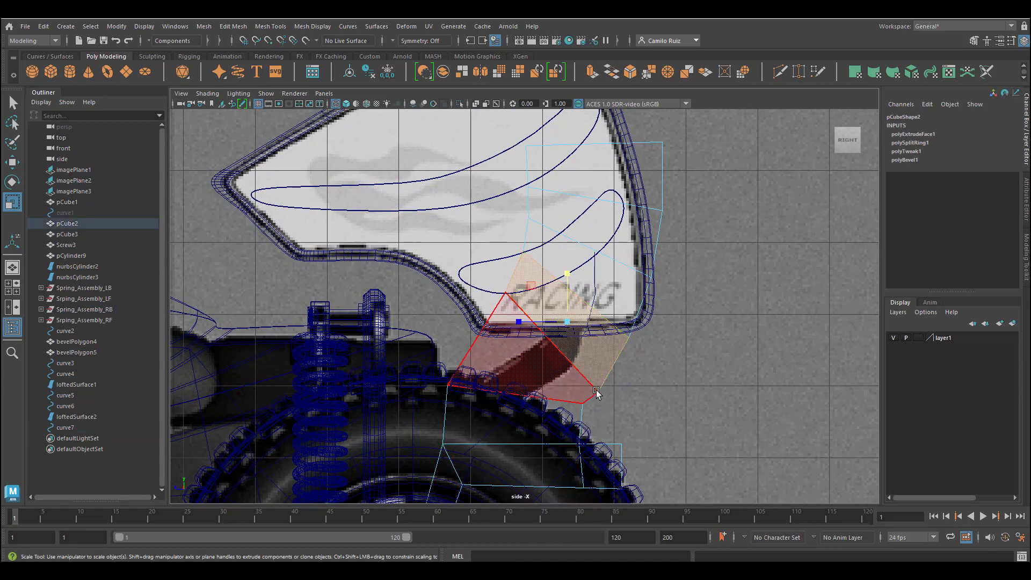
right_click_drag(597, 258, 536, 261)
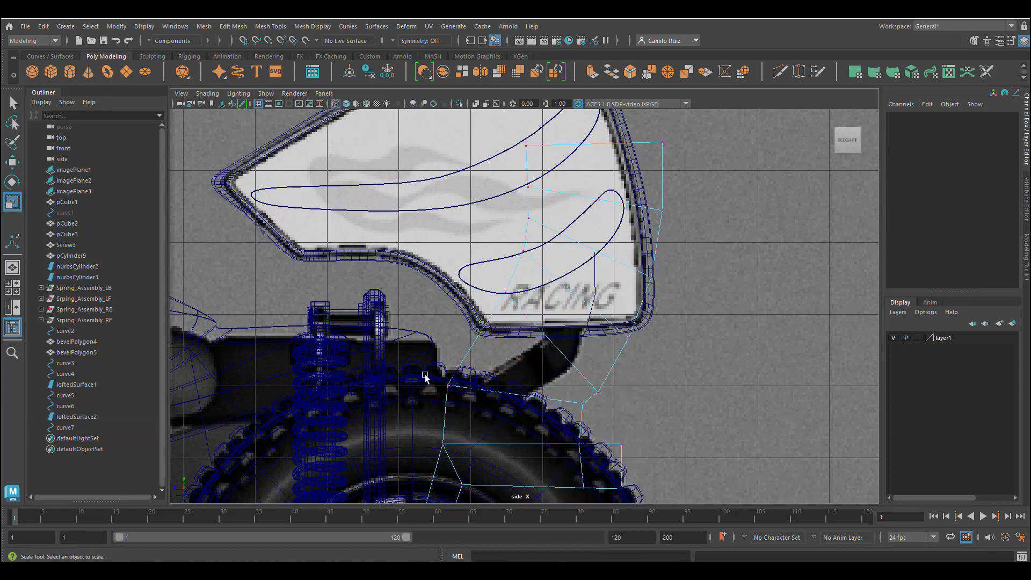
left_click_drag(420, 371, 585, 415)
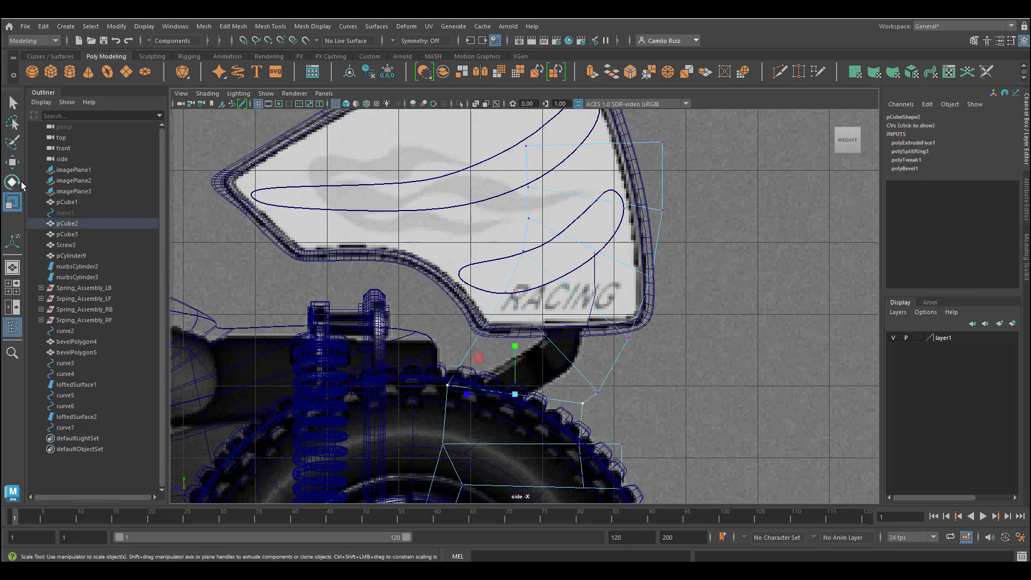
key("w")
left_click_drag(516, 348, 516, 370)
Step: Tilt the second vertex row of the support and move it down toward the first row
left_click_drag(480, 287, 519, 310)
left_click_drag(623, 427, 589, 377, "shift")
left_click_drag(552, 327, 499, 349)
key("e")
key("w")
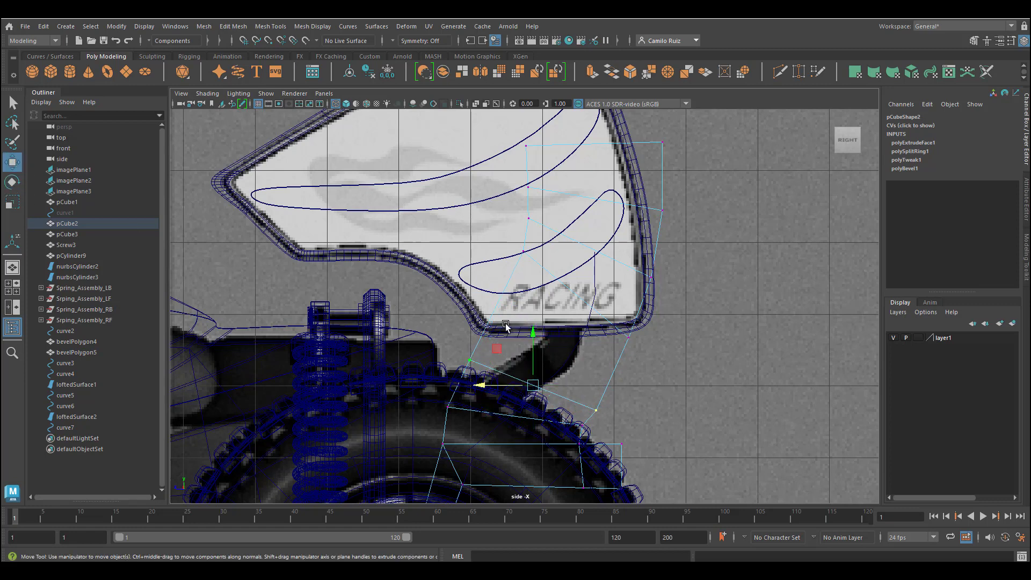
left_click(470, 369)
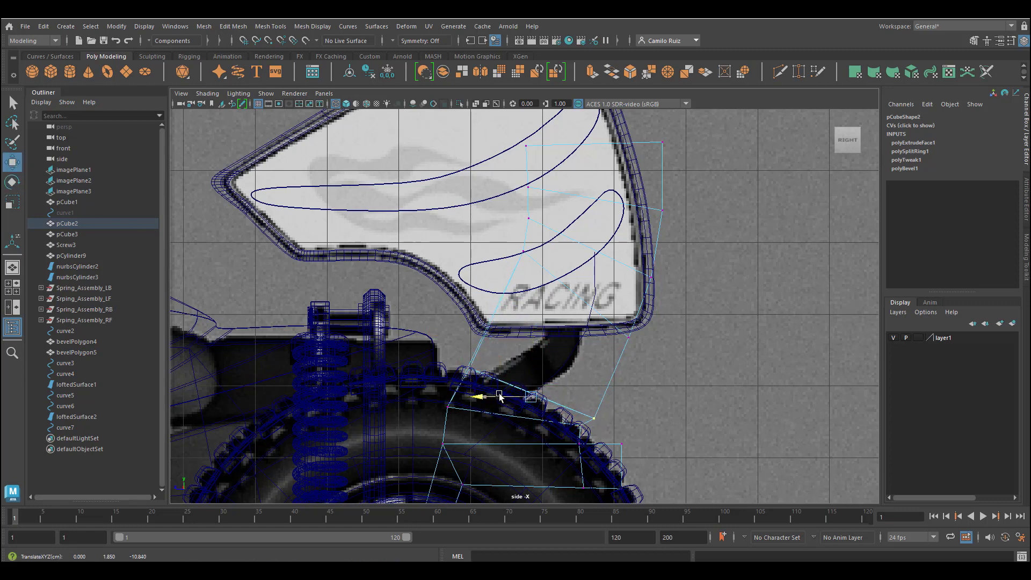
Step: Move the remaining upper vertex rows of the support down and slightly toward the front of the buggy
left_click_drag(510, 142, 743, 376)
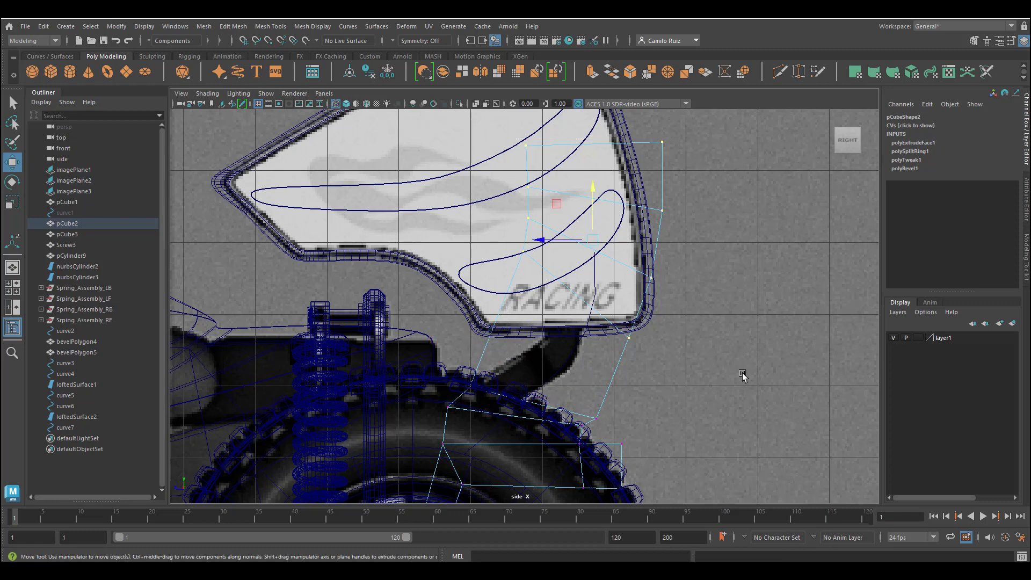
left_click_drag(594, 189, 593, 261)
key("ctrl+z")
key("ctrl+z")
key("ctrl+z")
key("ctrl+z")
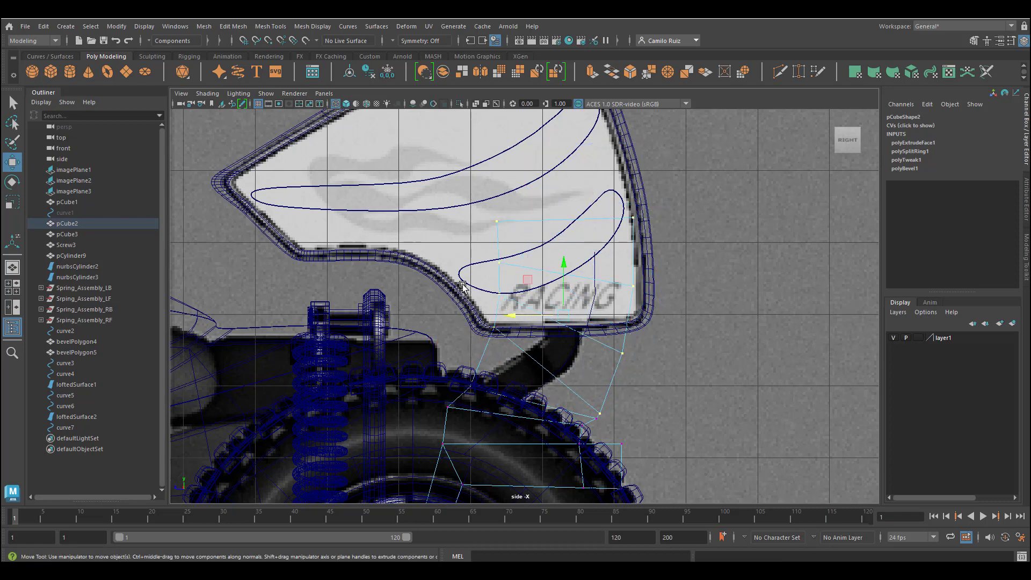
key("ctrl+z")
Step: Lower the front-side vertices of the support, then bring its uppermost vertex rows down into the lower part of the wing
left_click_drag(667, 185, 585, 426, "ctrl")
left_click_drag(491, 224, 490, 269)
left_click_drag(633, 166, 569, 244, "ctrl")
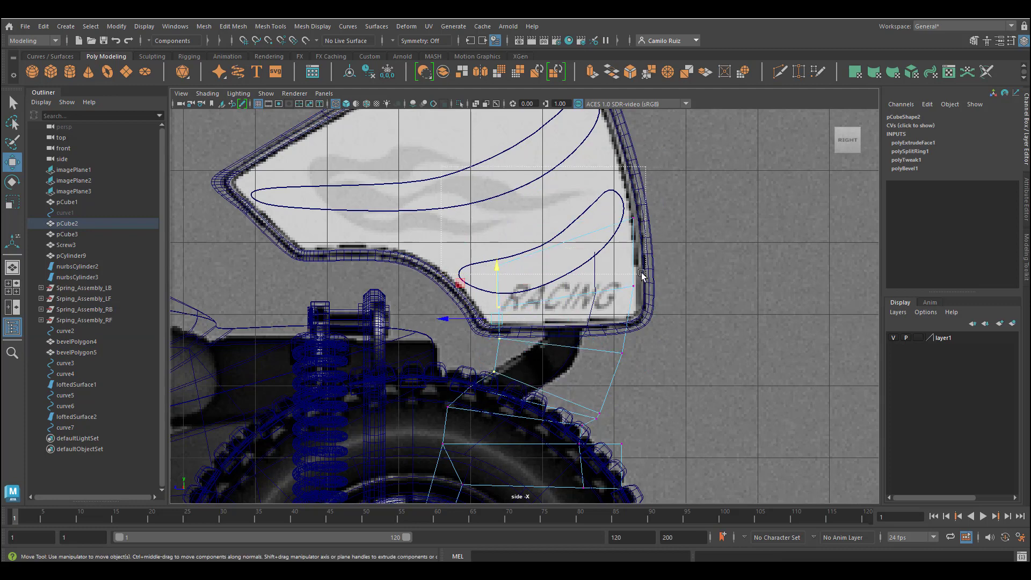
left_click_drag(642, 275, 640, 272, "ctrl")
left_click_drag(564, 191, 565, 253)
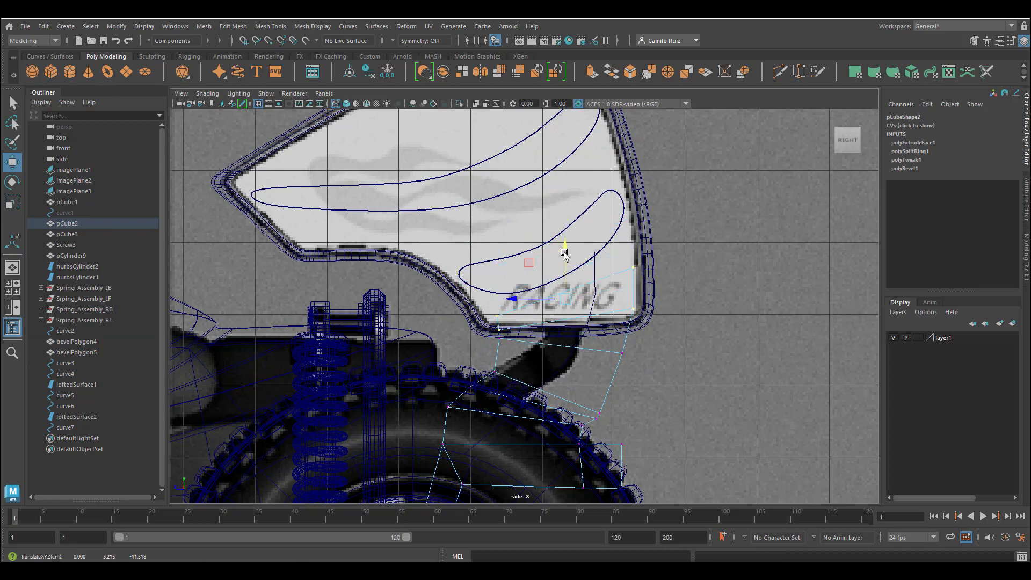
Step: Lower the support's upper vertex rows, raise its top front corner, and move its top rear corner up and inward
left_click_drag(487, 235, 711, 359)
left_click_drag(566, 263, 566, 289)
left_click_drag(513, 345, 457, 317)
left_click_drag(498, 298, 498, 290)
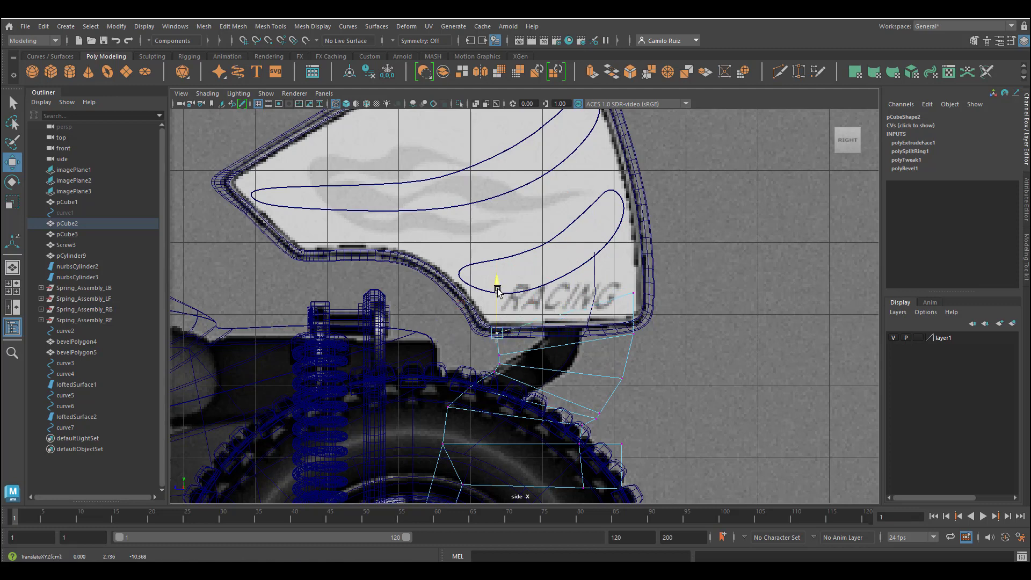
left_click_drag(499, 250, 603, 235)
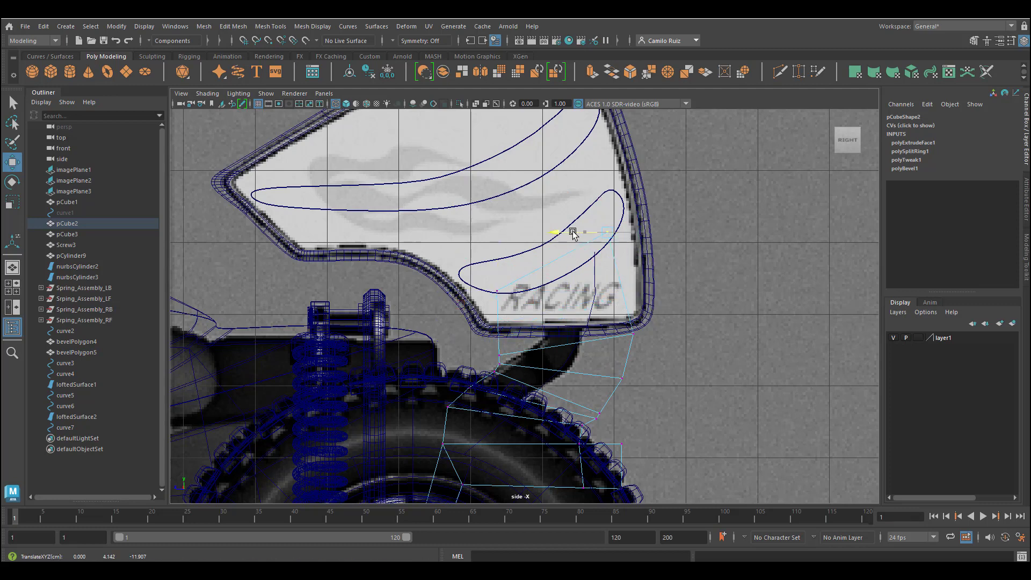
Step: Even out the support's lower bend by adjusting its rear vertices and lowest front vertex, and return to the perspective view
left_click_drag(597, 410, 600, 389)
left_click_drag(562, 398, 570, 397)
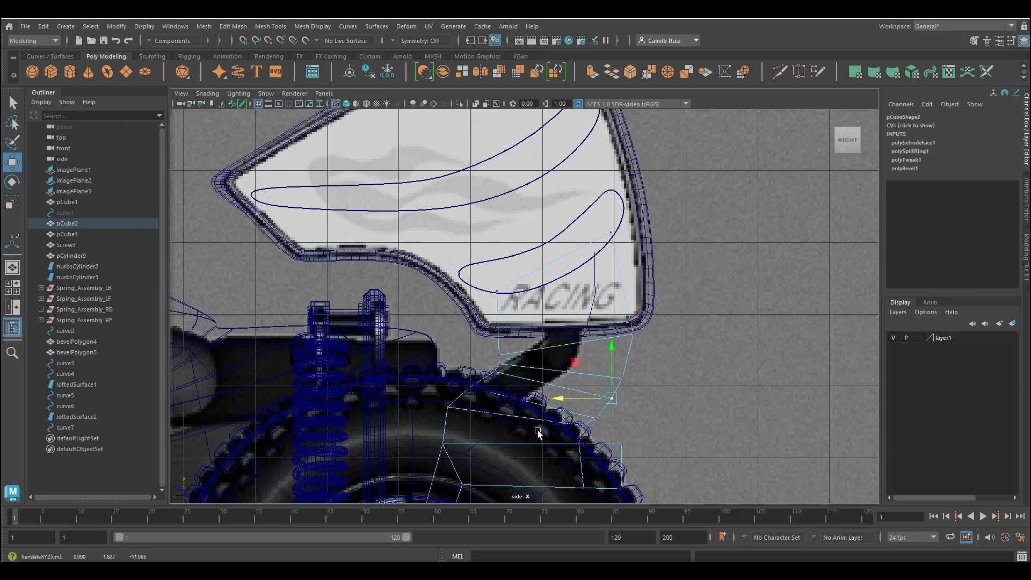
left_click_drag(592, 431, 577, 420)
left_click_drag(565, 424, 560, 424)
left_click_drag(572, 430, 578, 400)
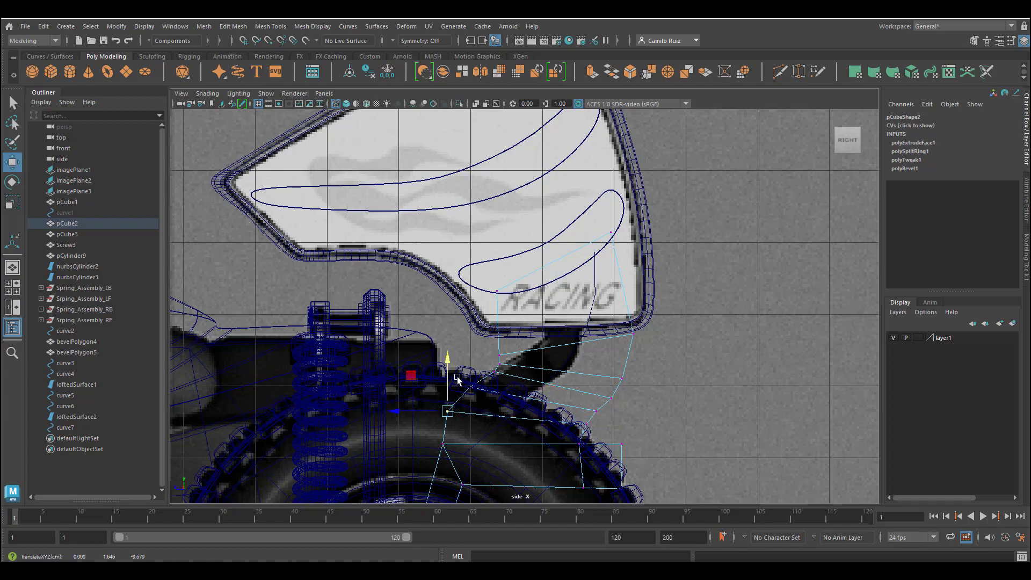
left_click(643, 350)
key("space")
key("space")
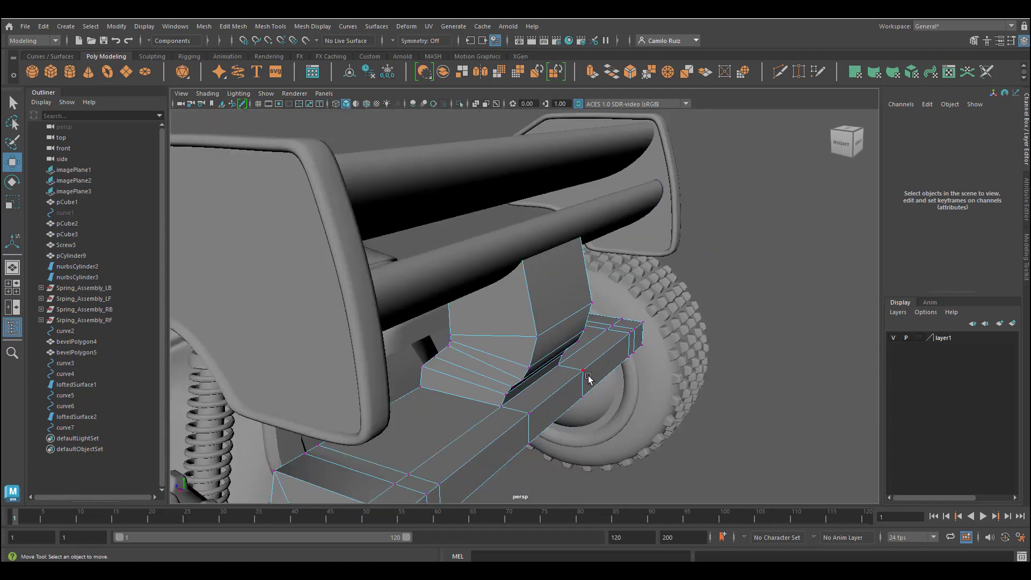
Step: Preview the rear plate and wing support smoothed, and examine the support's rounded shape from behind
left_click_drag(591, 269, 472, 365, "alt")
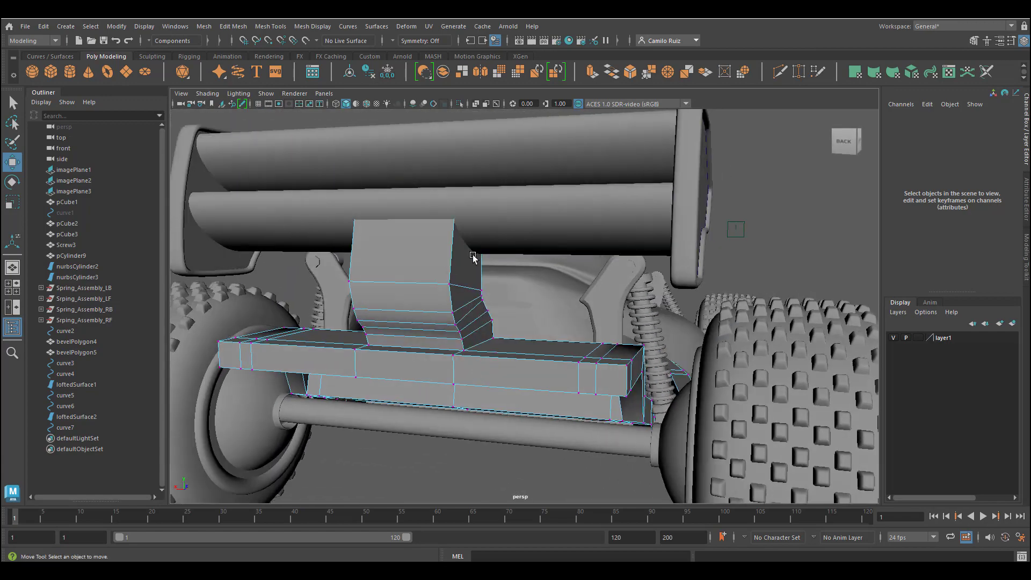
key("3")
scroll(440, 332, "up", 3)
scroll(430, 344, "down", 2)
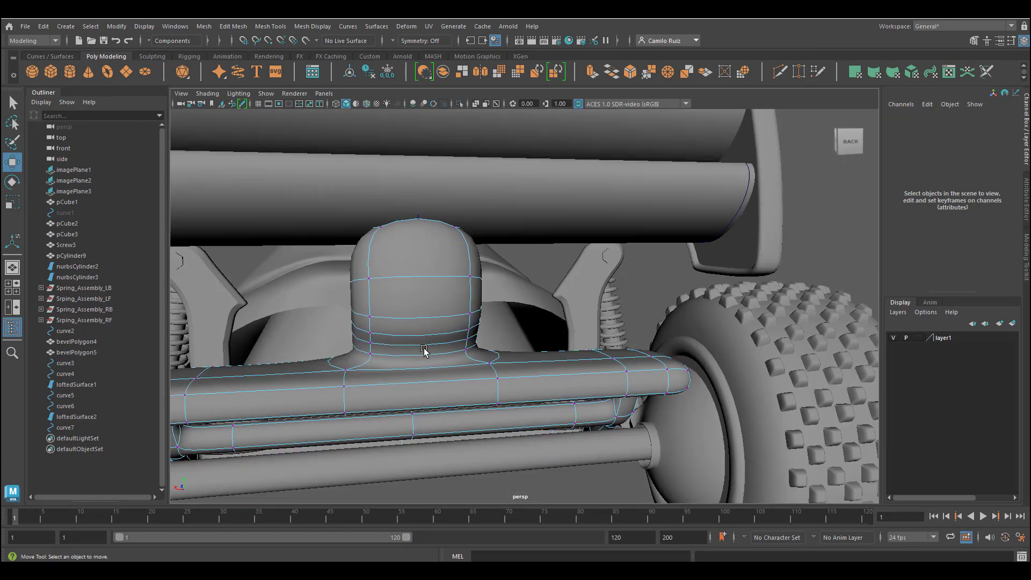
scroll(409, 357, "up", 2)
left_click_drag(392, 365, 446, 359, "alt")
Step: Delete the support's top cap face inside the lower wing blade, and show the mesh in smooth preview
right_click_drag(416, 241, 418, 260)
key("1")
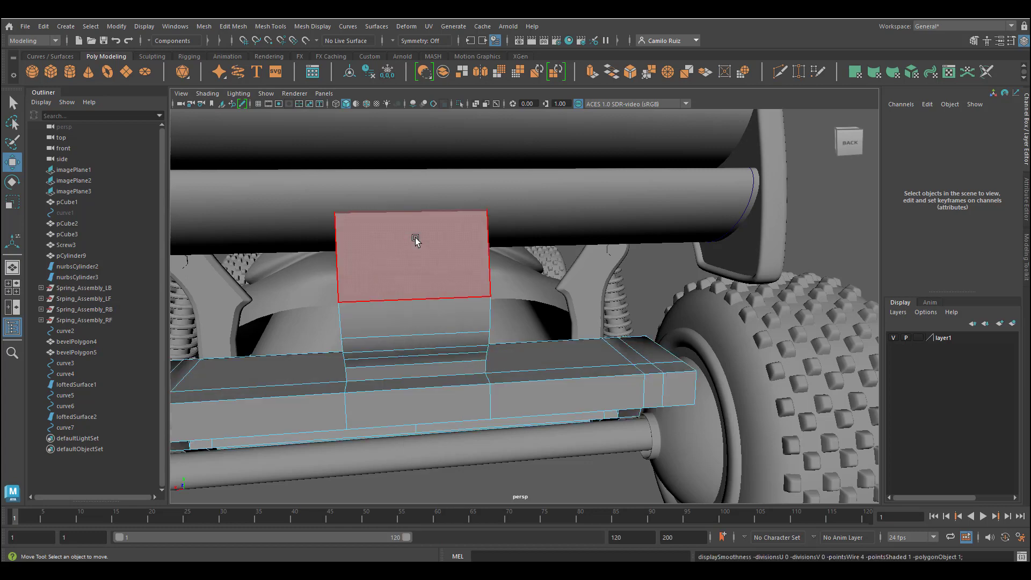
left_click_drag(419, 248, 434, 305, "alt")
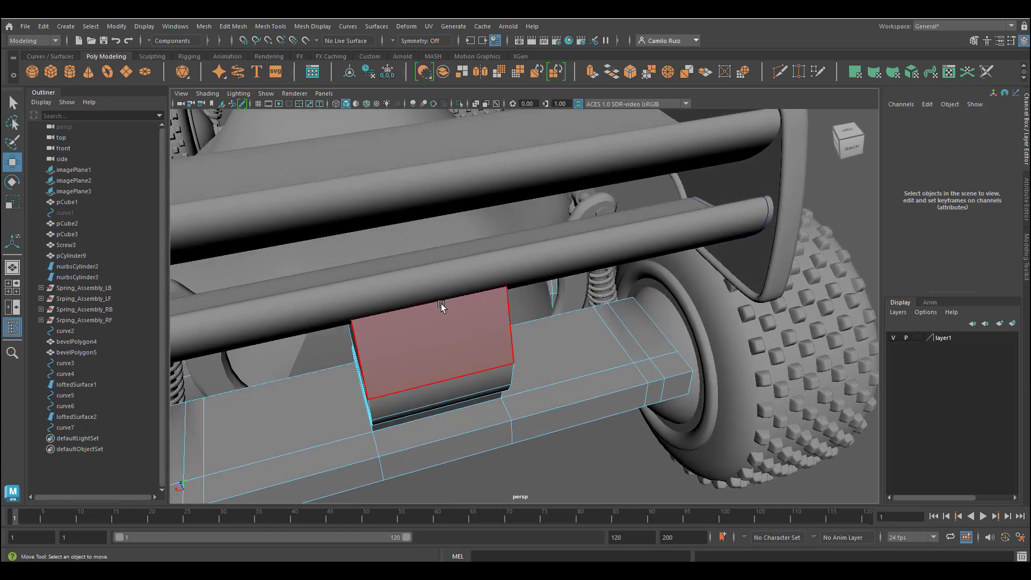
key("4")
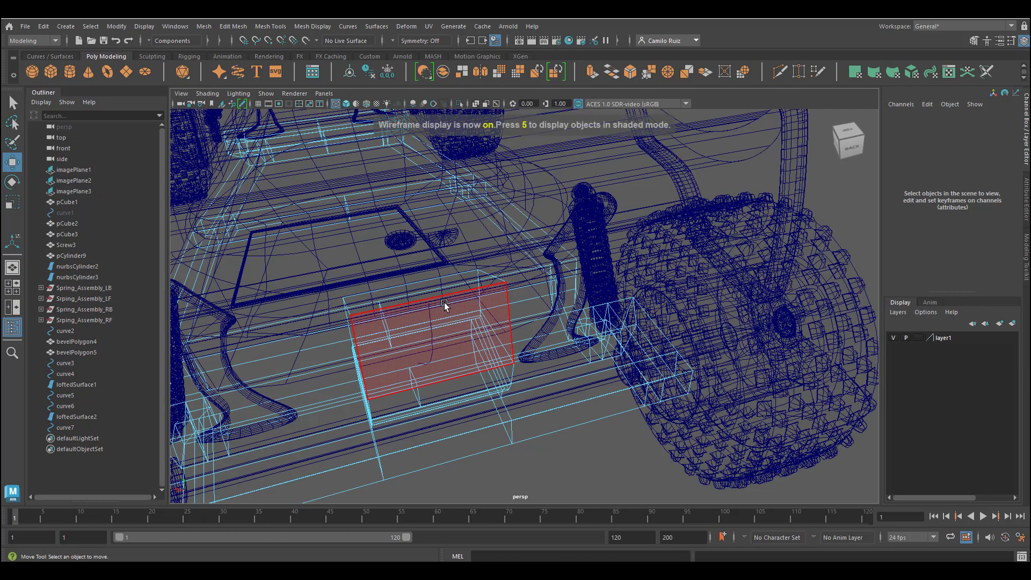
left_click(438, 291)
left_click_drag(438, 292, 450, 309, "alt")
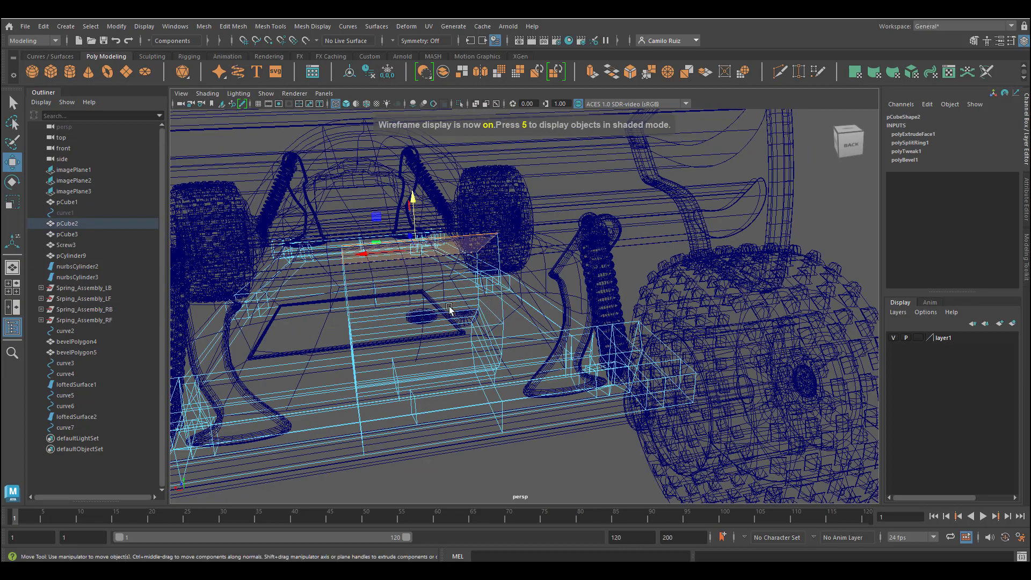
key("5")
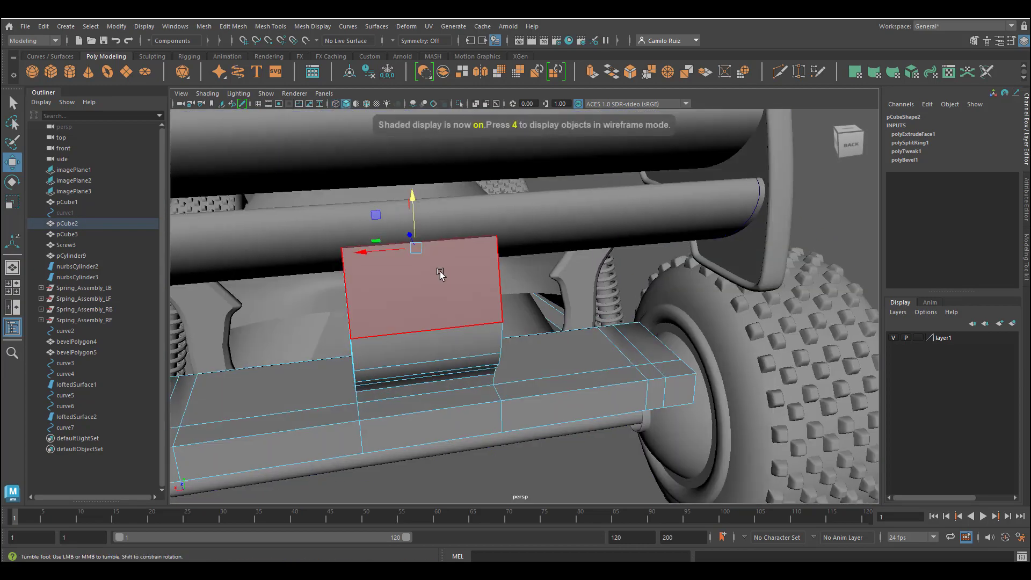
left_click_drag(438, 274, 565, 344, "alt")
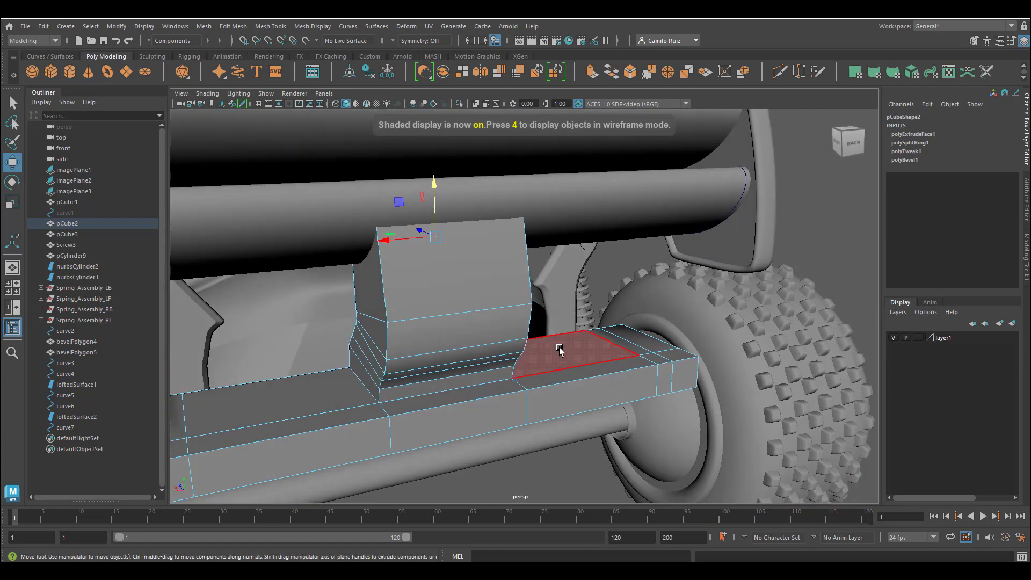
key("3")
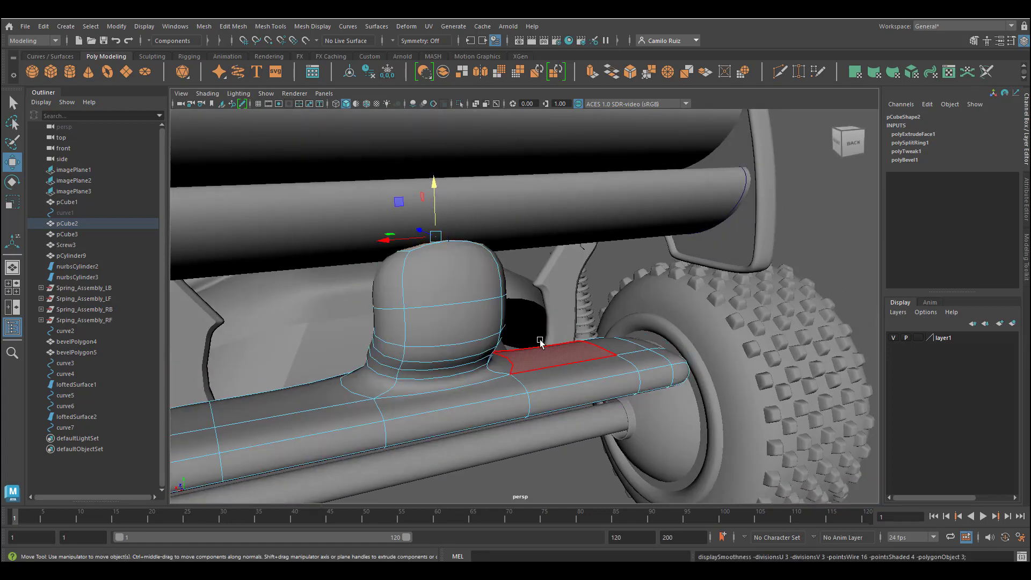
key("Delete")
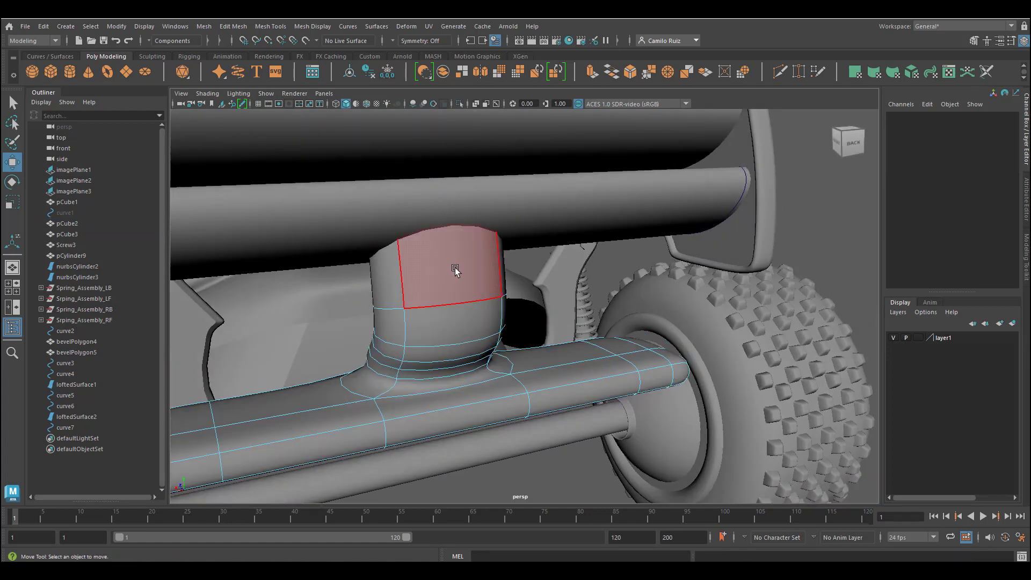
Step: Insert an edge loop close to each outer end of the rear plate to tighten its smoothed ends
mouse_move(456, 269)
left_mouse_down("alt")
mouse_move(424, 269)
mouse_move(382, 236)
mouse_move(456, 253)
mouse_move(465, 267)
mouse_move(439, 260)
left_mouse_up("alt")
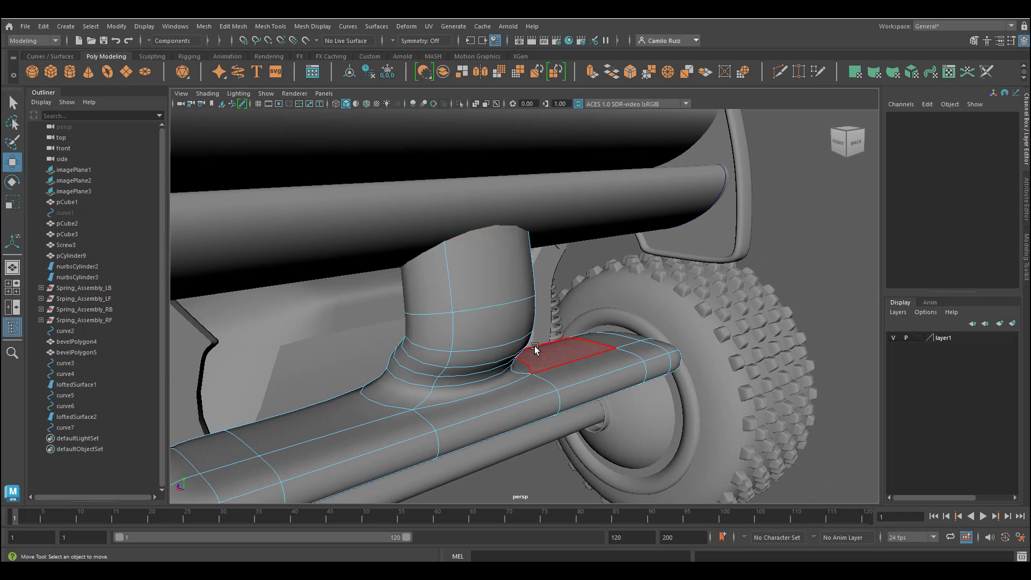
left_click_drag(532, 350, 485, 396, "alt")
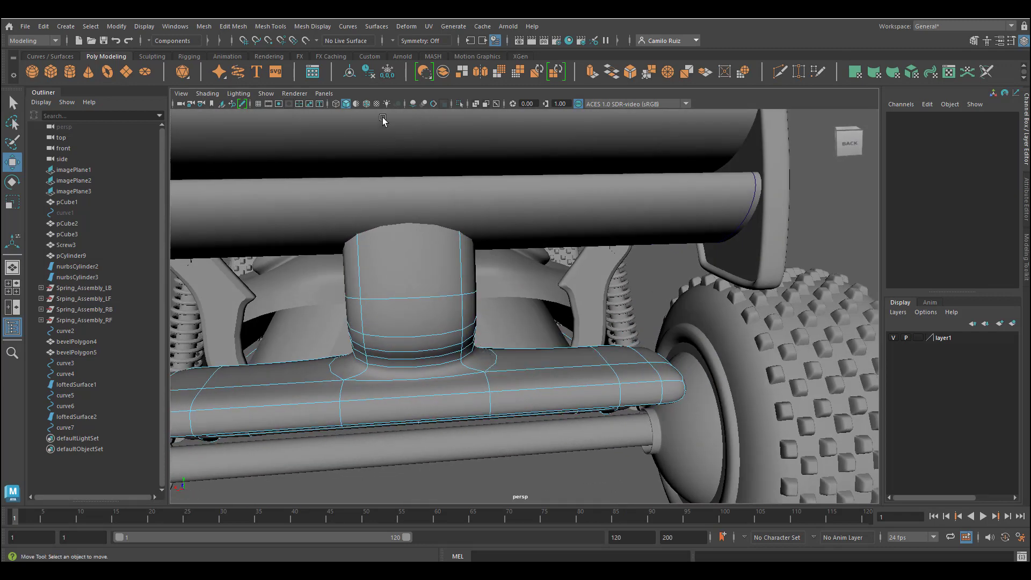
left_click(232, 28)
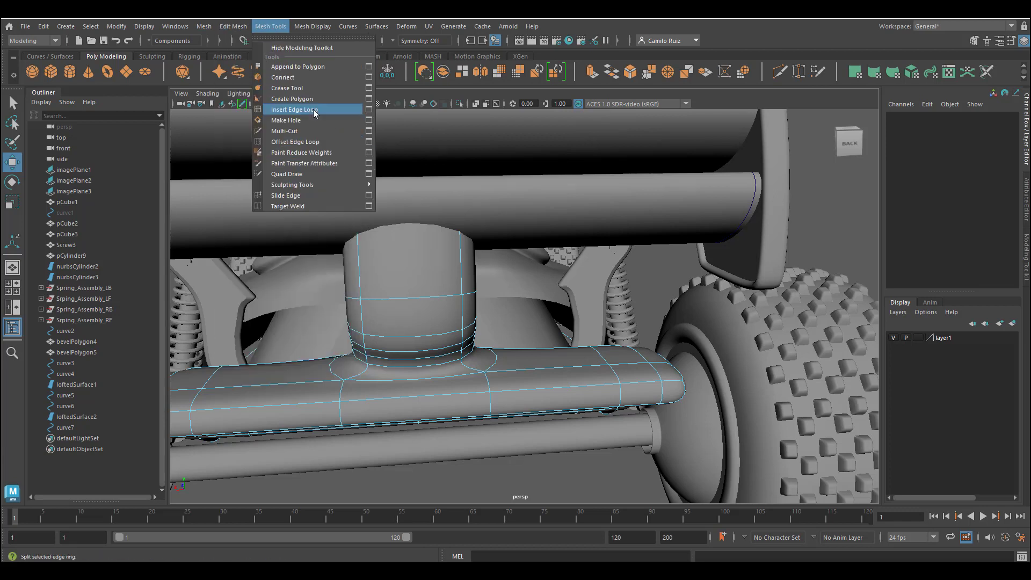
left_click(284, 105)
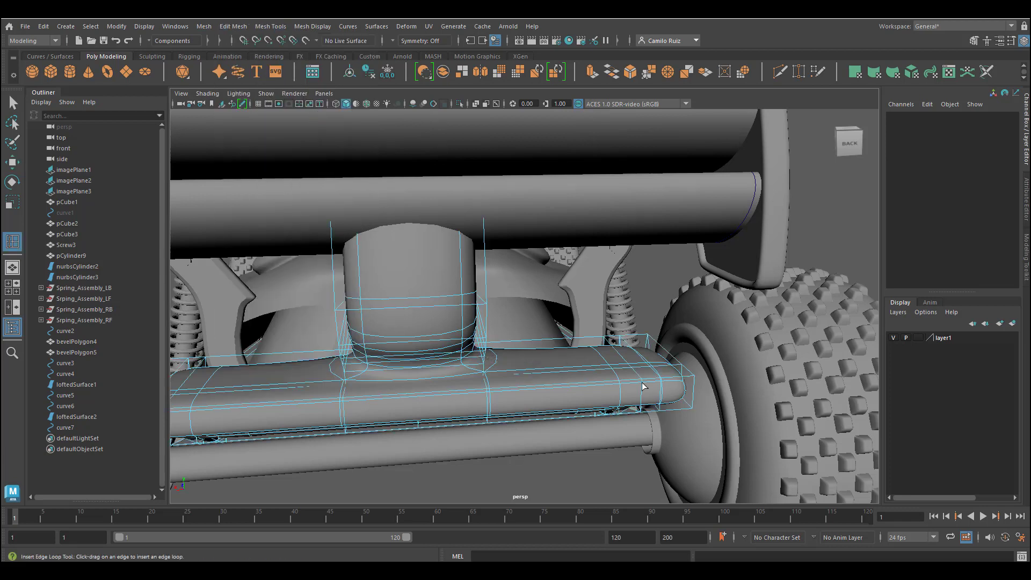
middle_click_drag(371, 391, 488, 363, "alt")
left_click(247, 383)
left_click(796, 350)
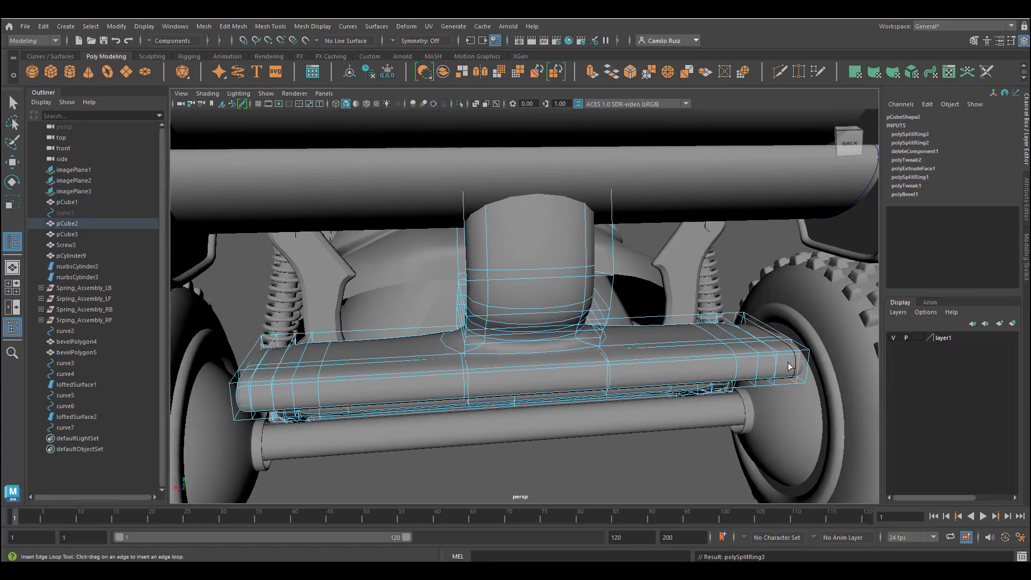
Step: Insert an edge loop near each side of the support and another near the plate's forward edge
left_click_drag(789, 367, 517, 381, "alt")
left_click(443, 372)
left_click(568, 373)
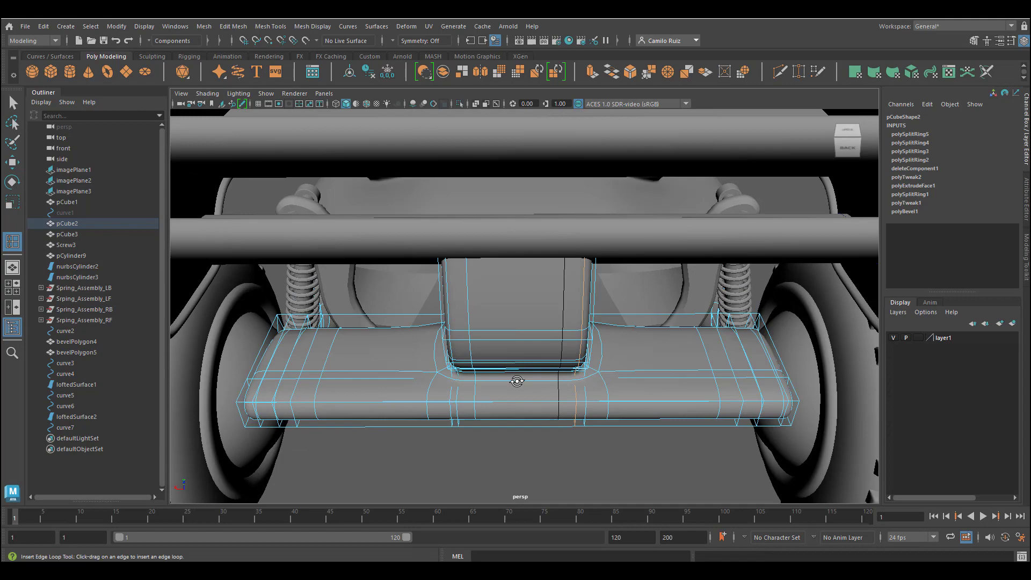
left_click(273, 324)
Step: Insert further edge loops on the plate beside both sides of the support's base and near the support's rear corner
left_click_drag(713, 345, 603, 313, "alt")
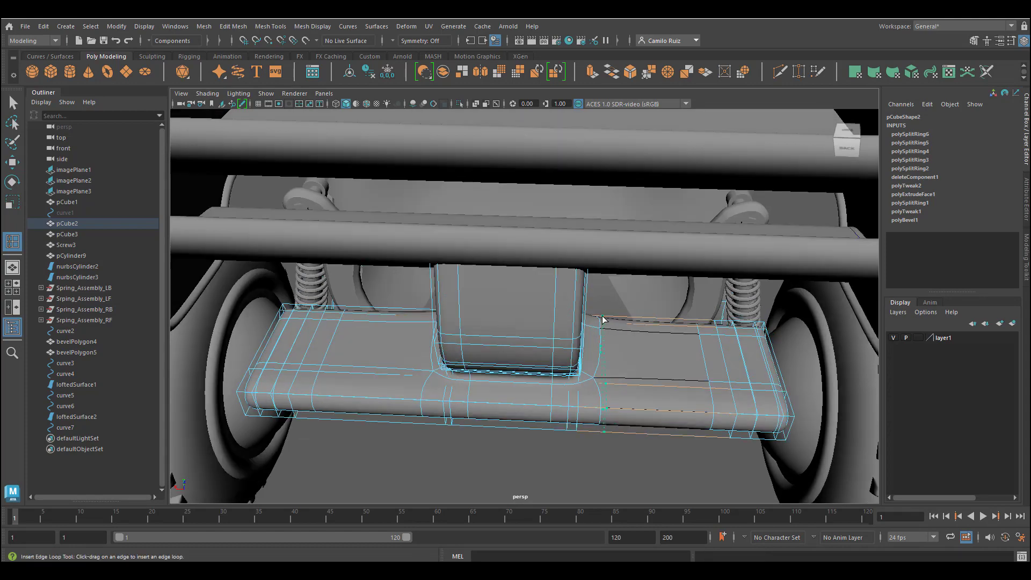
left_click(588, 319)
left_click(436, 315)
left_click_drag(436, 315, 502, 290, "alt")
left_click(492, 337)
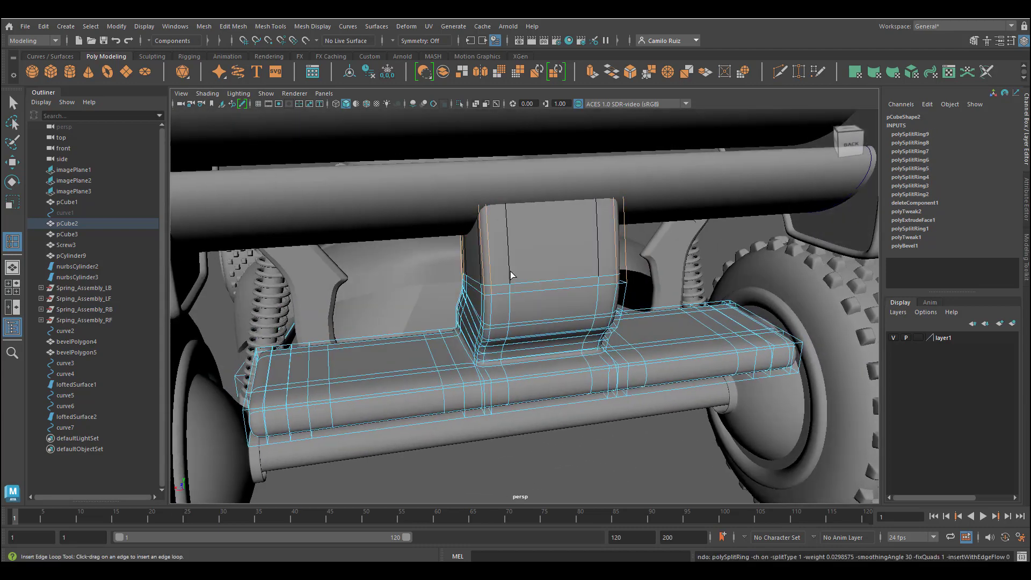
Step: Insert an inner edge loop down each side of the support's rear face, redoing the misplaced cuts
left_click(524, 294)
key("ctrl+z")
left_click(511, 299)
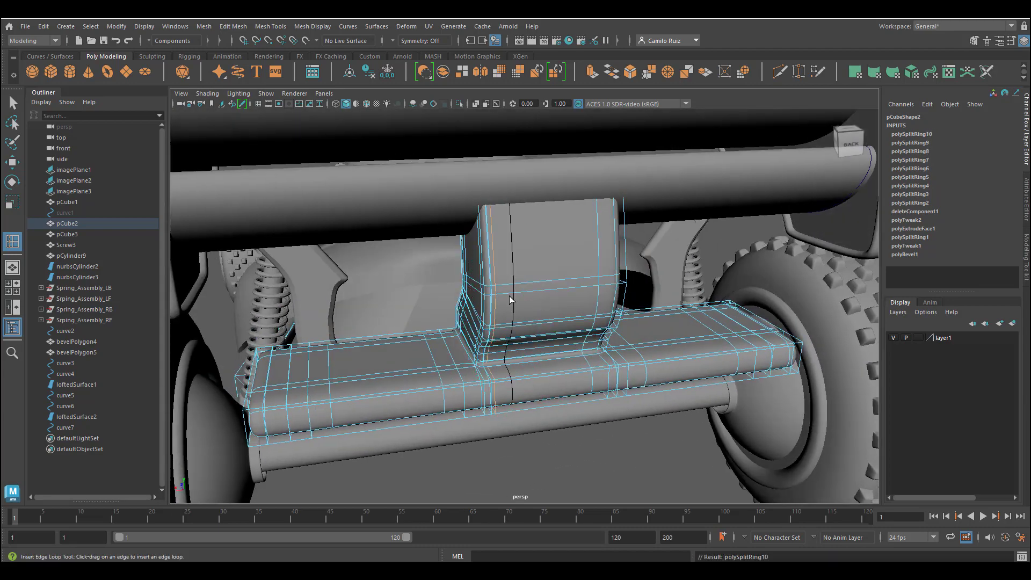
key("ctrl+z")
left_click(613, 289)
left_click_drag(613, 289, 541, 311, "alt")
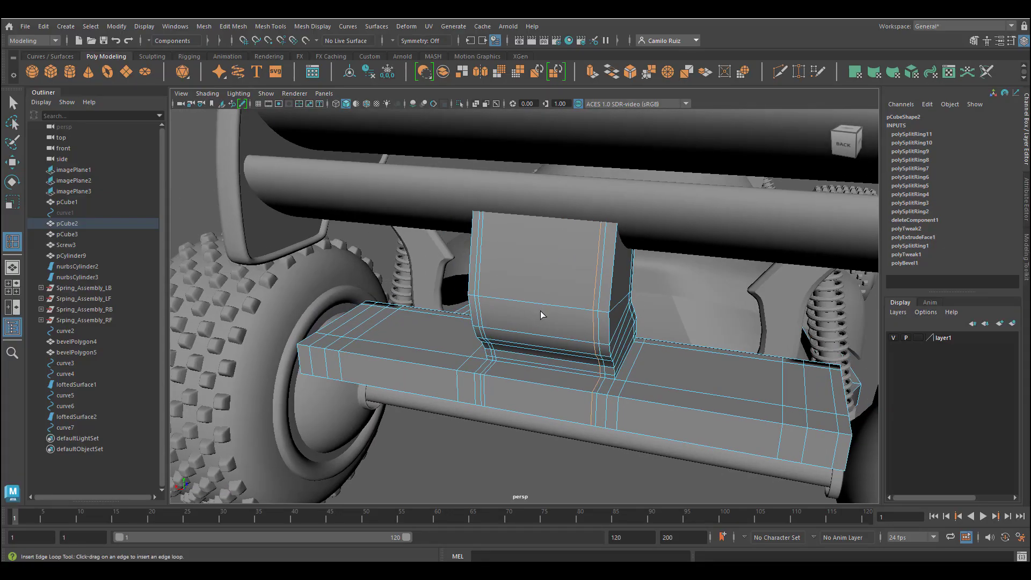
Step: Select the central loop of faces running down the support's rear side and around the plate
right_click_drag(542, 259, 543, 289)
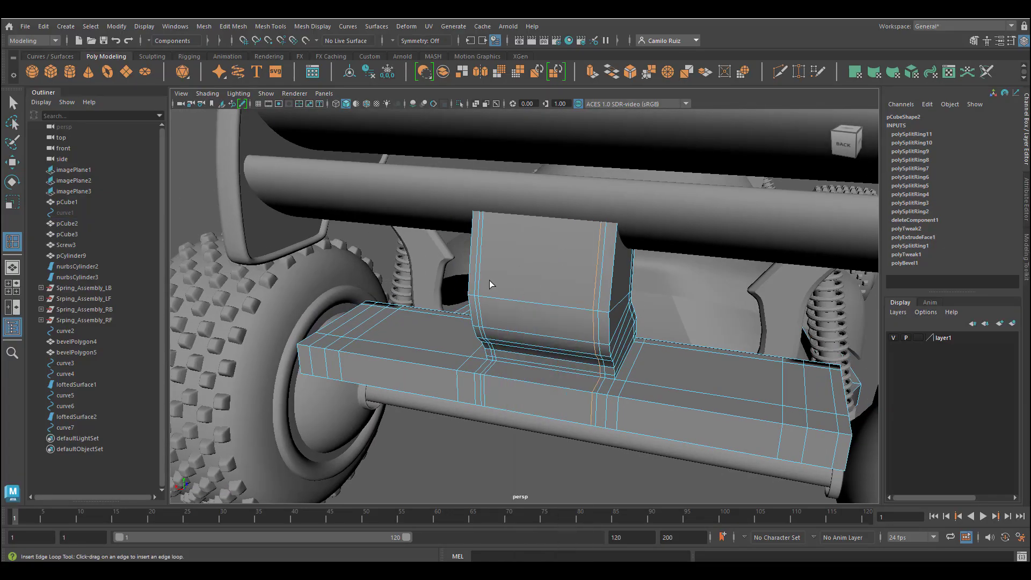
key("q")
left_click(546, 278)
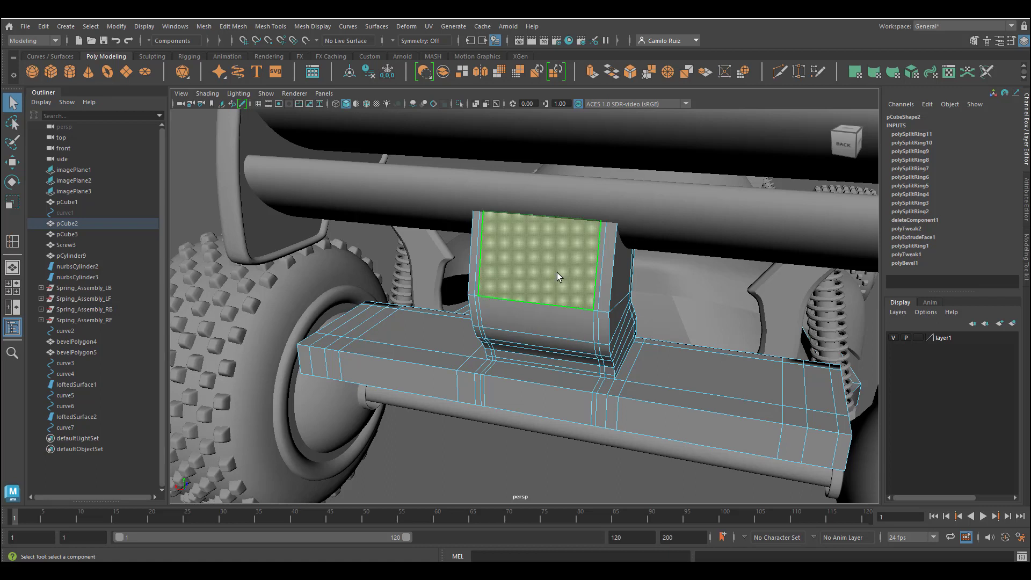
left_click(553, 318, "shift")
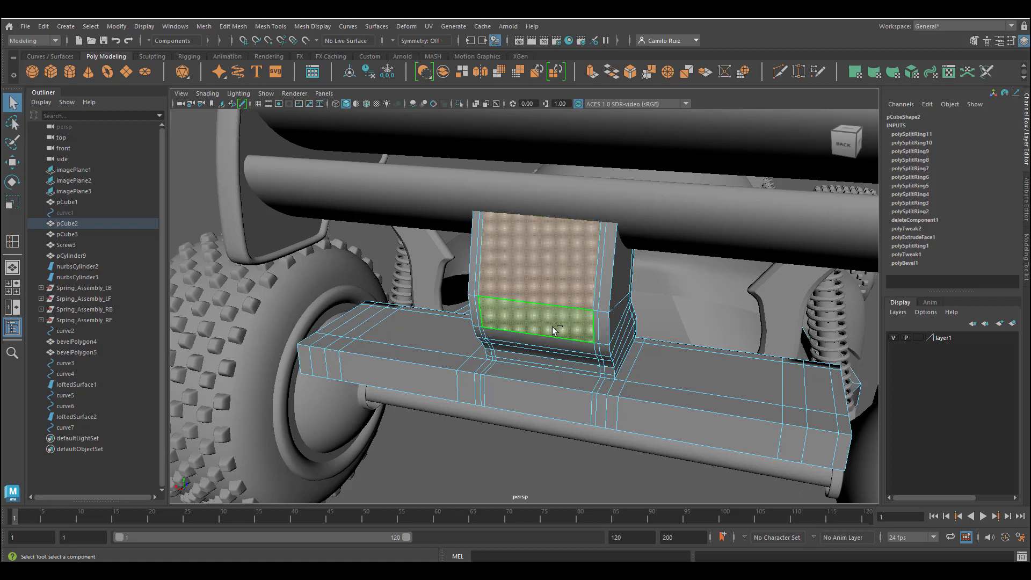
double_click(555, 344, "shift")
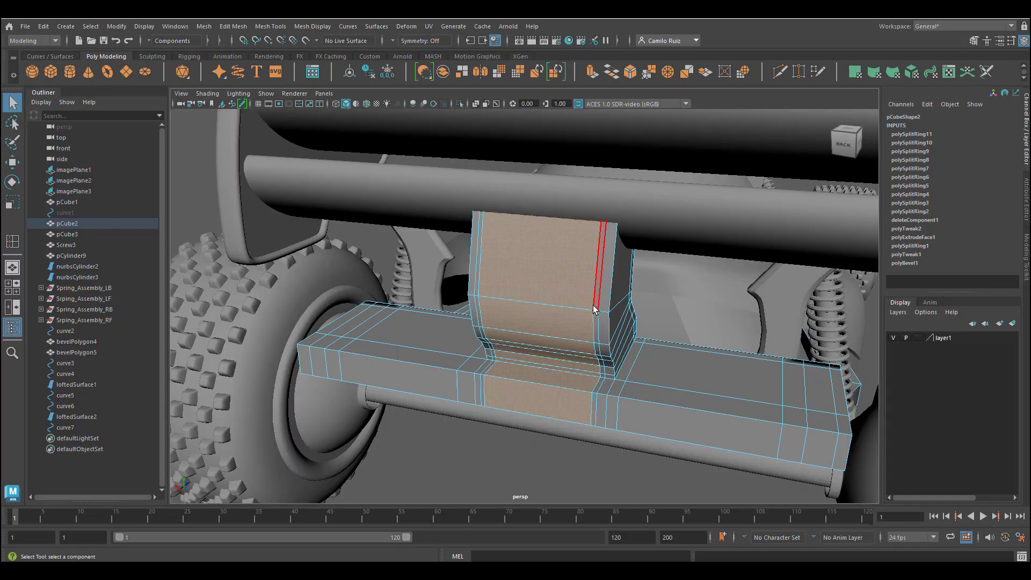
key("4")
mouse_move(575, 304)
left_mouse_down("alt")
mouse_move(581, 276)
mouse_move(563, 302)
mouse_move(582, 297)
left_mouse_up("alt")
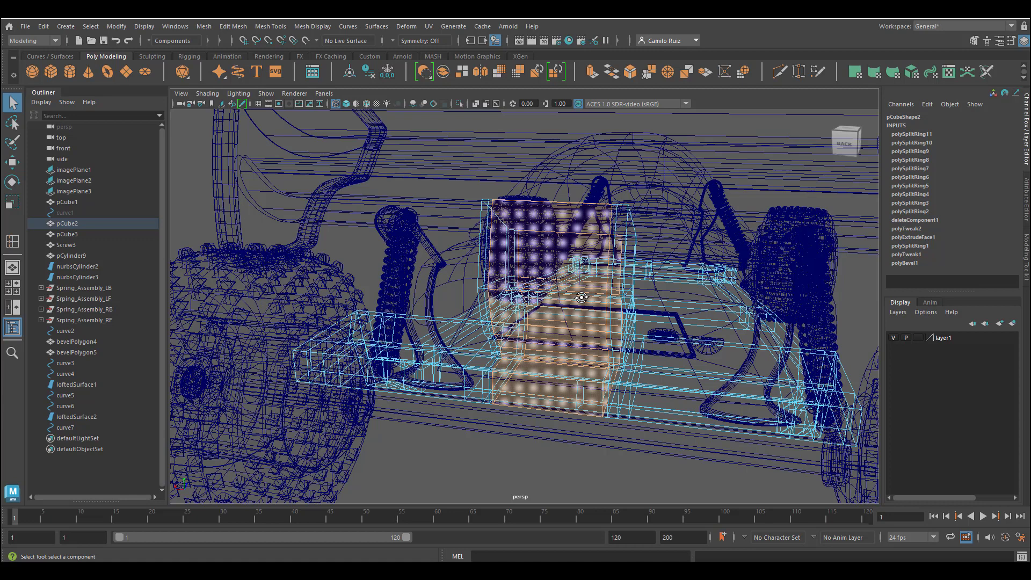
key("5")
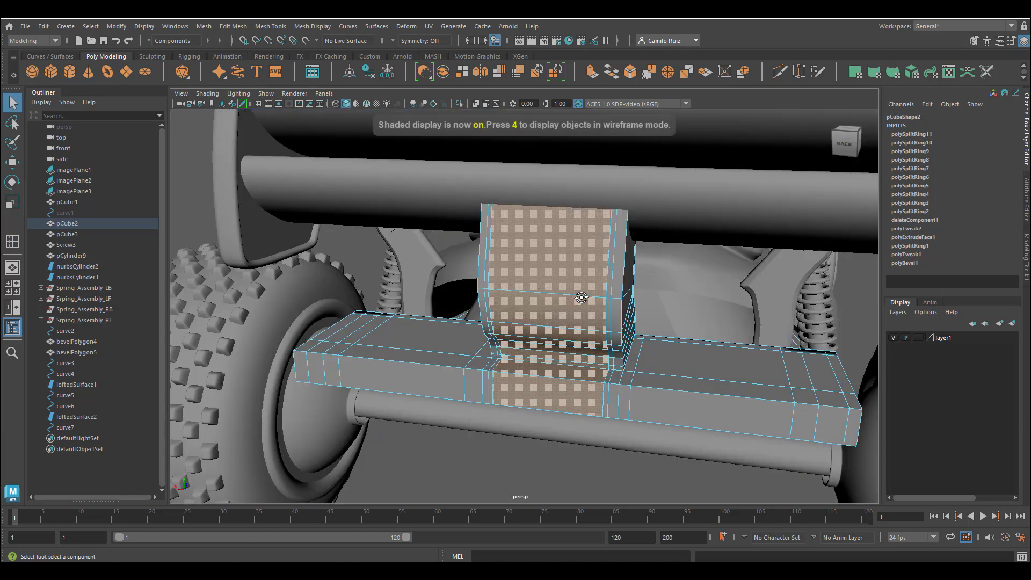
Step: Extrude the central face strip outward with Translate Z -0.228, scaled to 0.475 in X, 1.109 in Y and 0.917 in Z
key("ctrl+e")
left_click_drag(582, 297, 546, 288, "alt")
left_click(500, 297)
left_click_drag(571, 242, 539, 297)
left_click(629, 302)
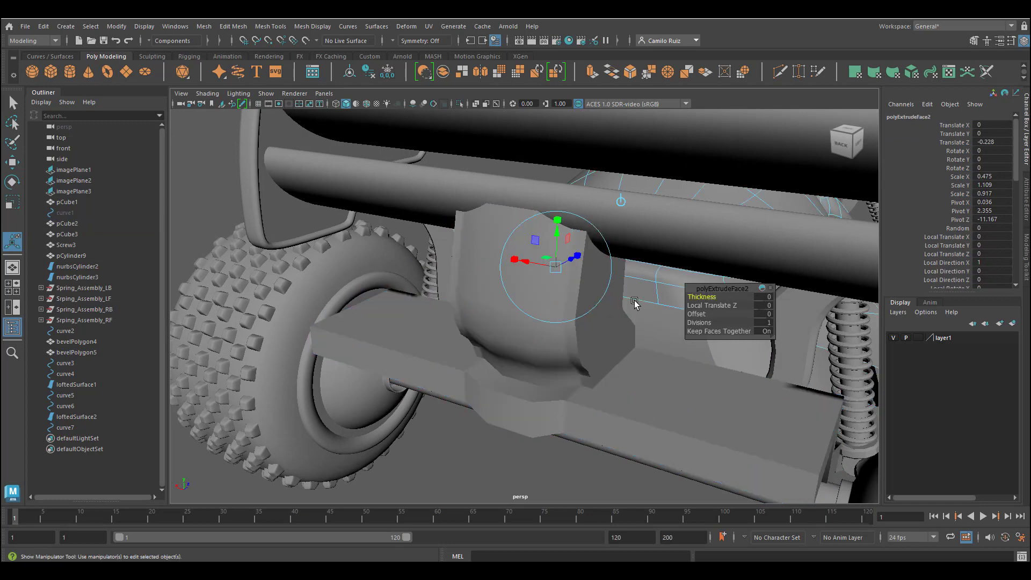
left_click_drag(629, 303, 639, 381, "alt")
key("ctrl+z")
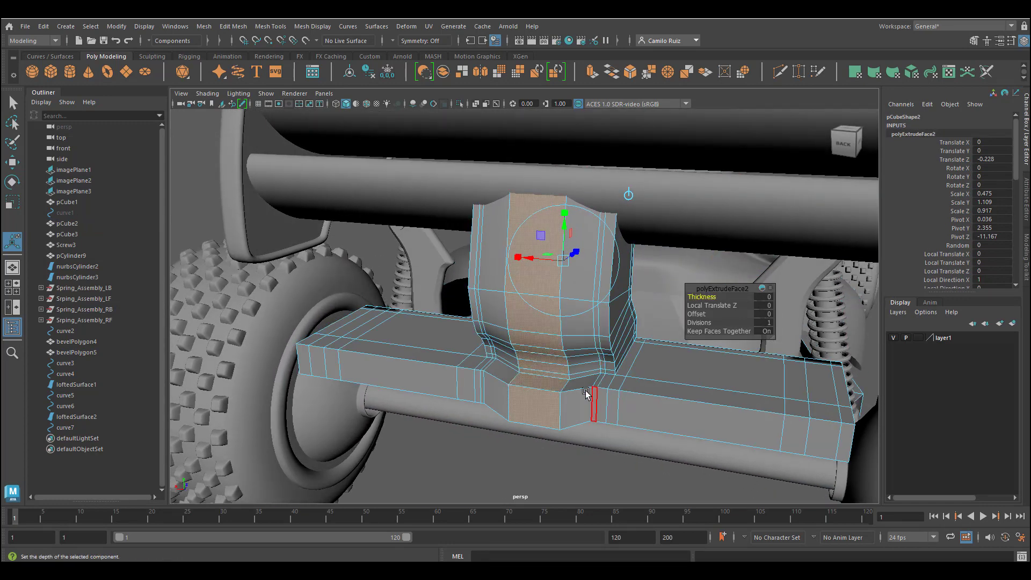
Step: Clear the face selection and examine the raised central strip on the support and plate in smooth preview
scroll(587, 398, "down", 2)
left_click(507, 451)
left_click_drag(526, 388, 542, 385, "alt")
left_click(548, 304)
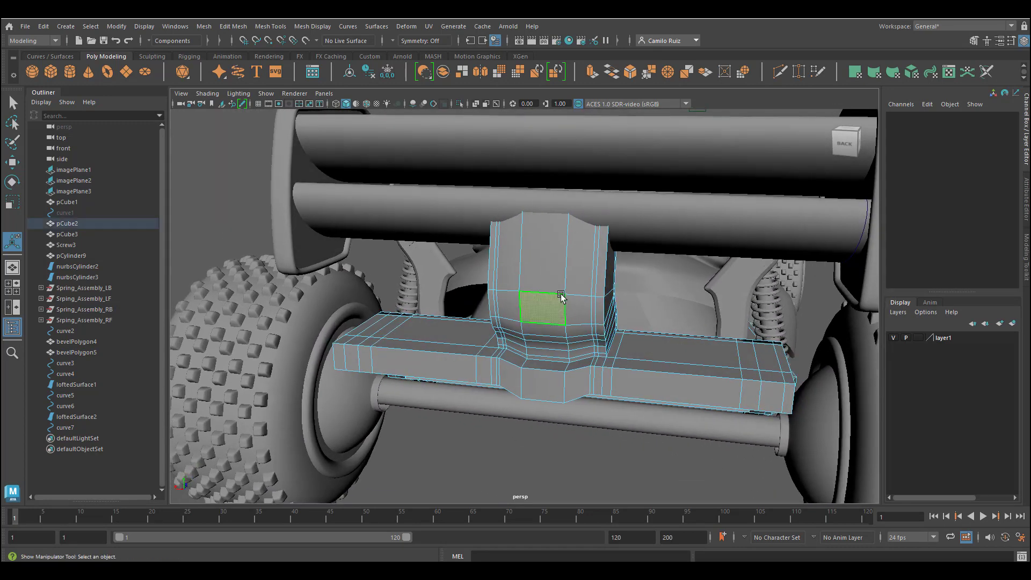
key("3")
left_click(522, 431)
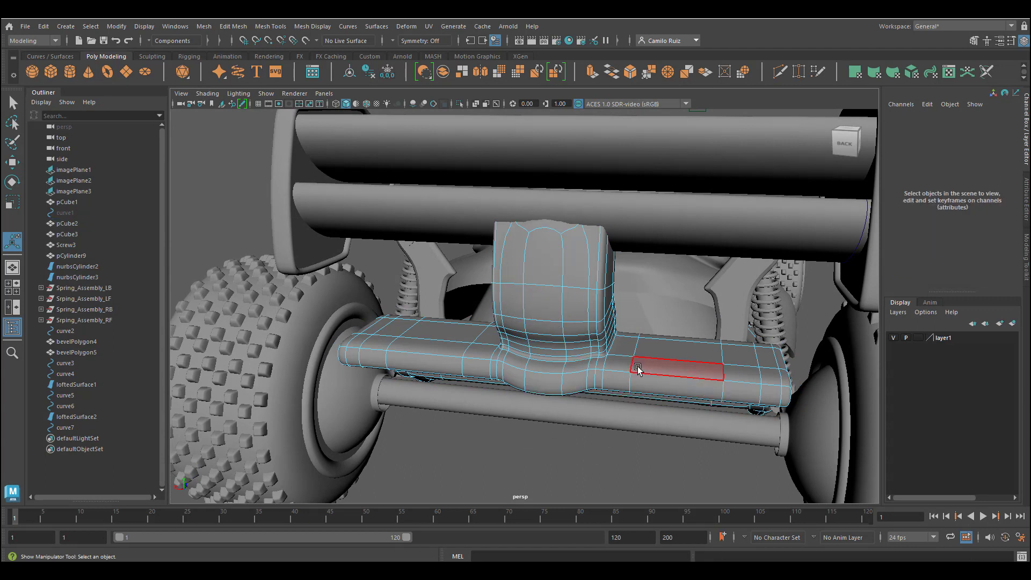
left_click(601, 371)
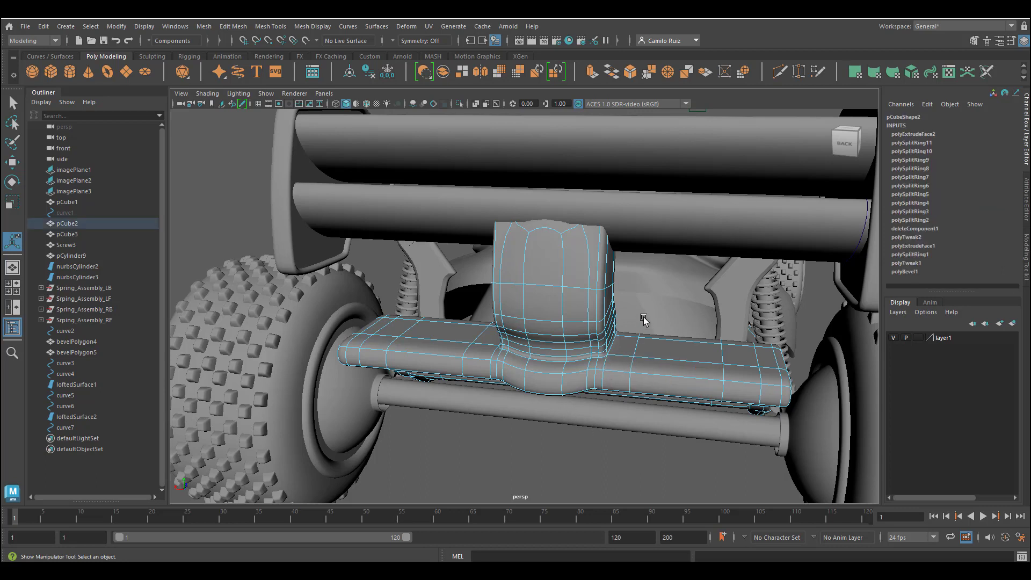
left_click(440, 438)
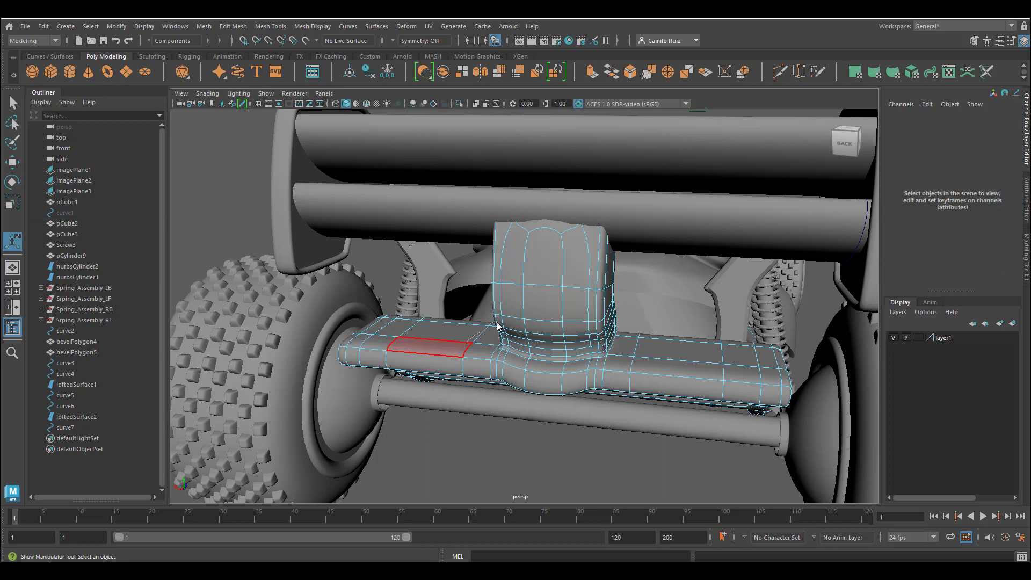
Step: Return to object selection and select the whole rear plate mesh with its support
right_click_drag(467, 258, 521, 239)
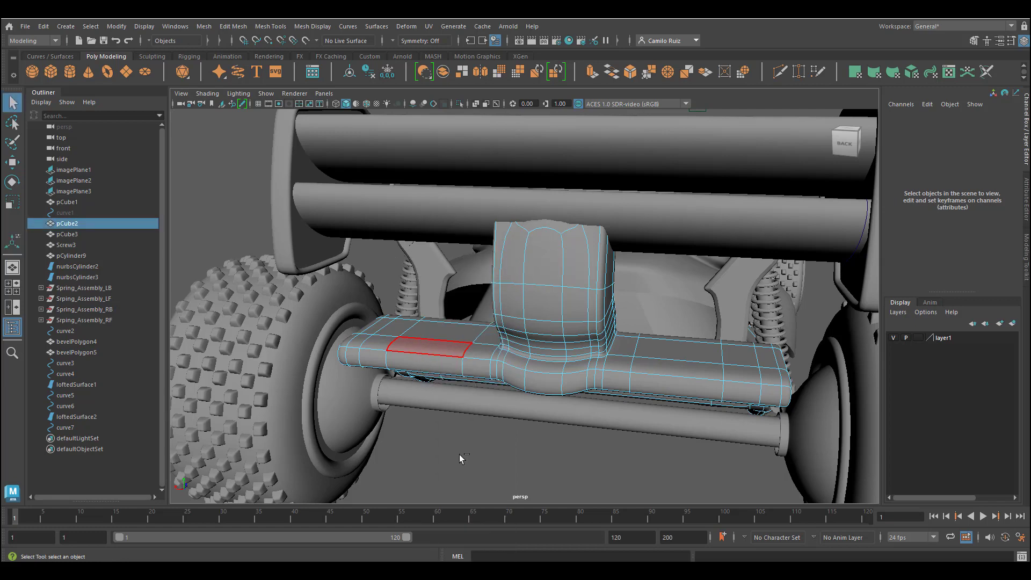
left_click(440, 404)
left_click(426, 465)
mouse_move(498, 468)
left_mouse_down("alt")
mouse_move(462, 459)
mouse_move(481, 447)
mouse_move(539, 471)
mouse_move(576, 449)
mouse_move(585, 463)
mouse_move(438, 449)
mouse_move(502, 433)
mouse_move(517, 444)
mouse_move(511, 452)
left_mouse_up("alt")
left_click(546, 260)
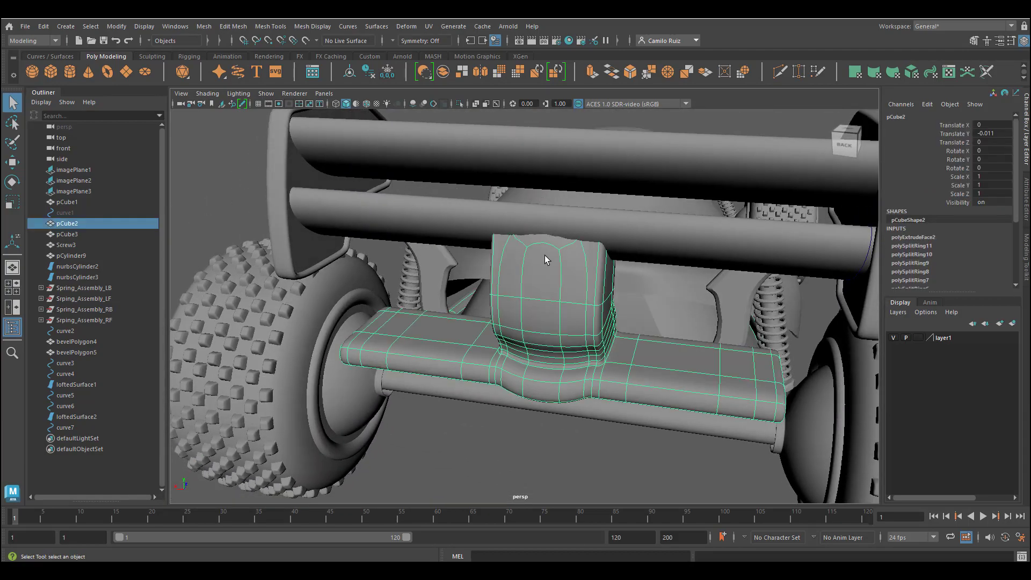
Step: Display the scene in wireframe and select the lower wing blade above the support
left_click_drag(543, 260, 557, 288, "alt")
key("4")
left_click(555, 287)
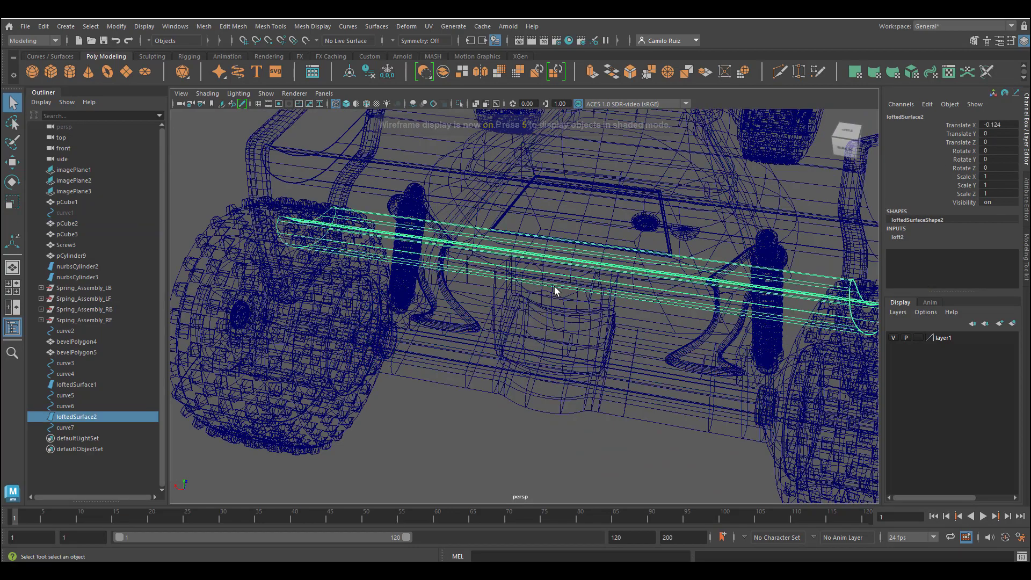
Step: Select the rear plate mesh with its support, enable face selection on it and return the scene to shaded display
right_click_drag(555, 287, 555, 310, "alt")
left_click(555, 310)
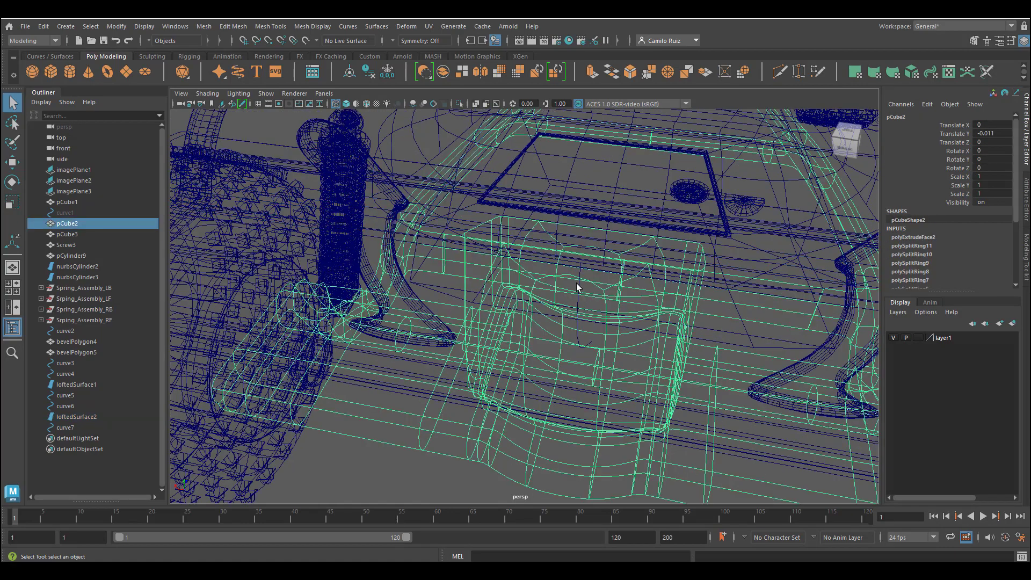
scroll(579, 287, "down", 3)
right_click_drag(577, 284, 566, 306)
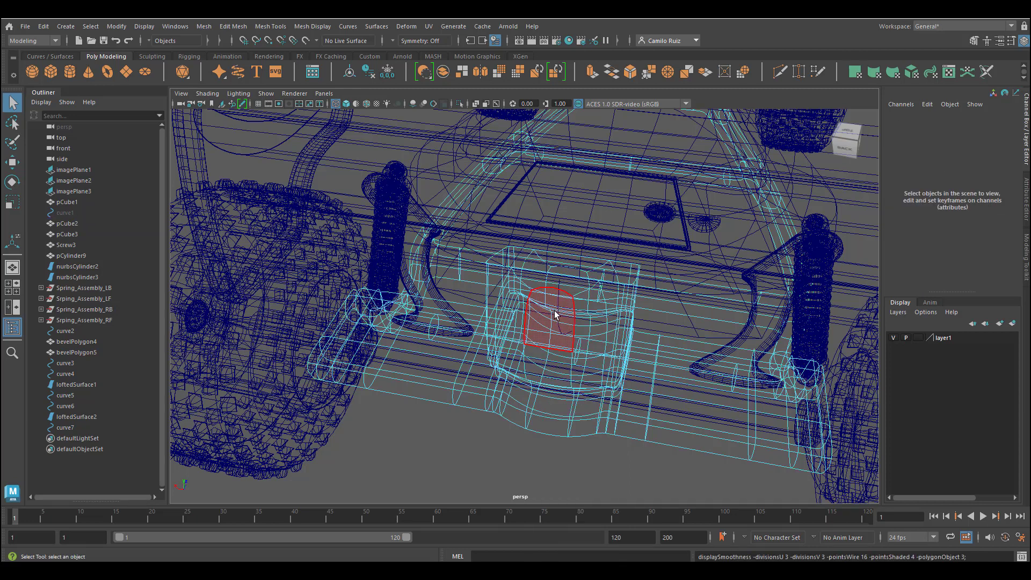
key("4")
key("5")
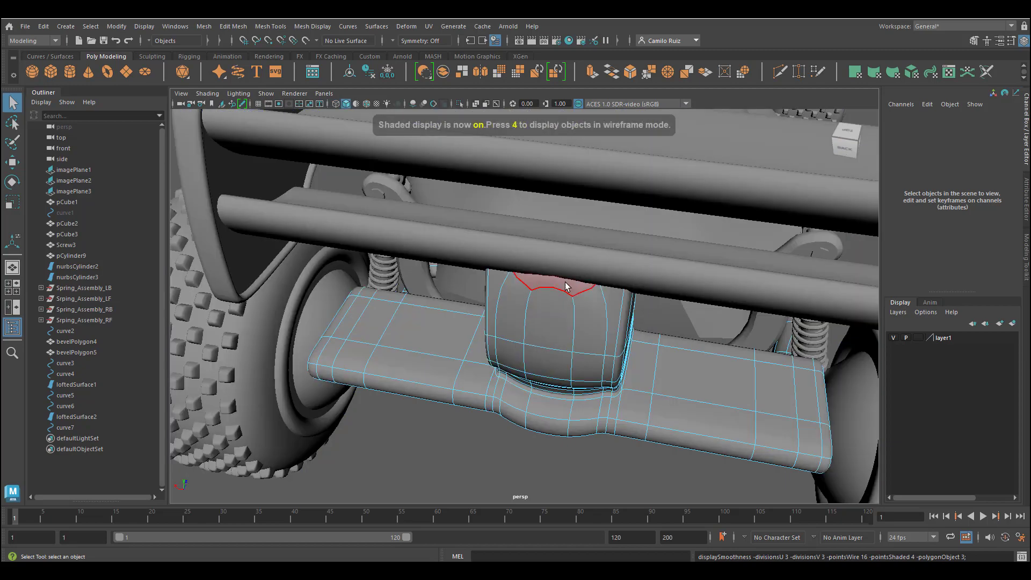
Step: Examine the curved support's faces beneath the lower wing blade, then inspect the whole rear assembly from behind and below
left_click(568, 287)
mouse_move(590, 295)
left_mouse_down("alt")
mouse_move(617, 267)
mouse_move(521, 257)
mouse_move(553, 277)
left_mouse_up("alt")
left_click(553, 276)
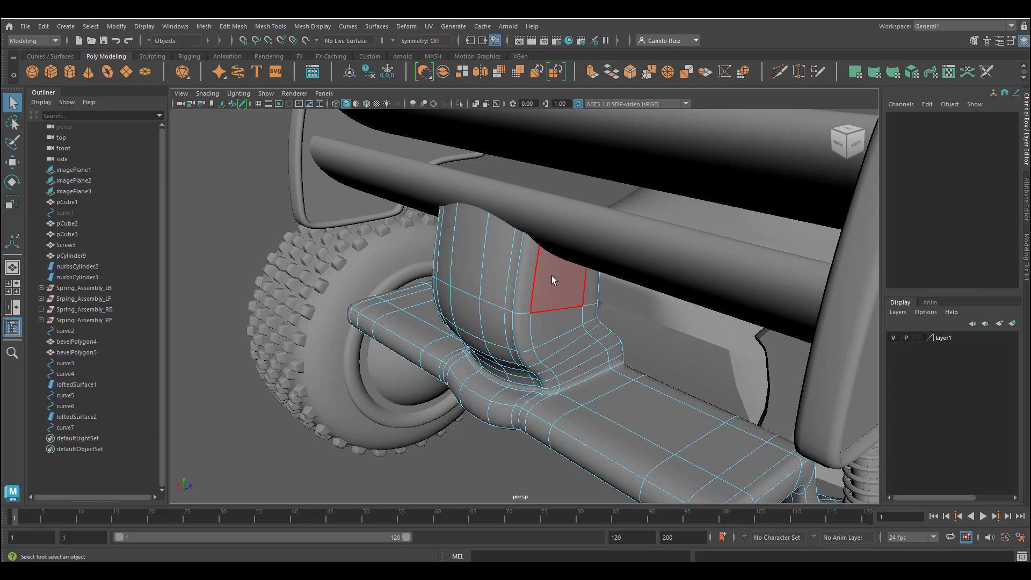
left_click_drag(552, 276, 731, 263, "alt")
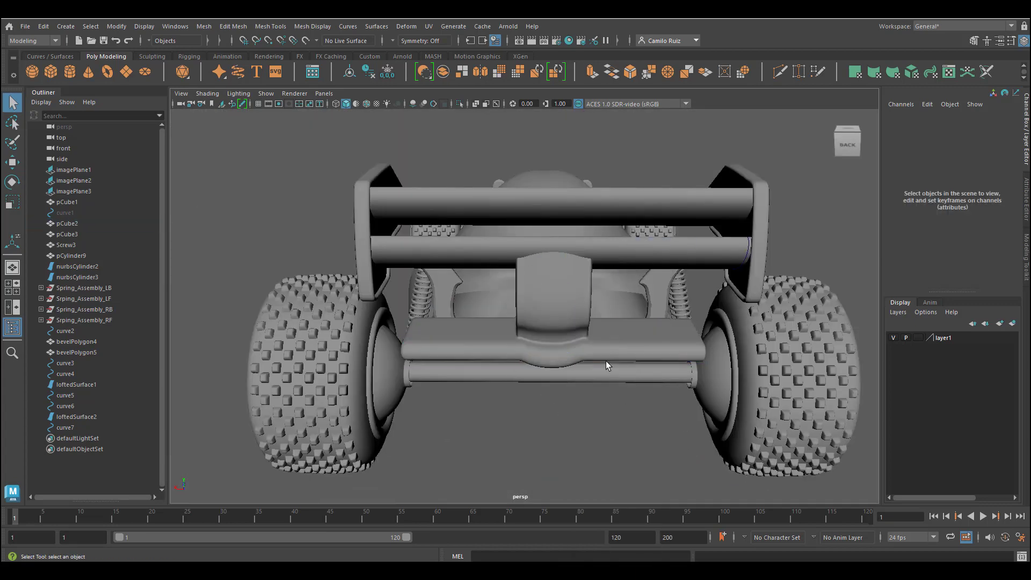
left_click_drag(606, 366, 1027, 391, "alt")
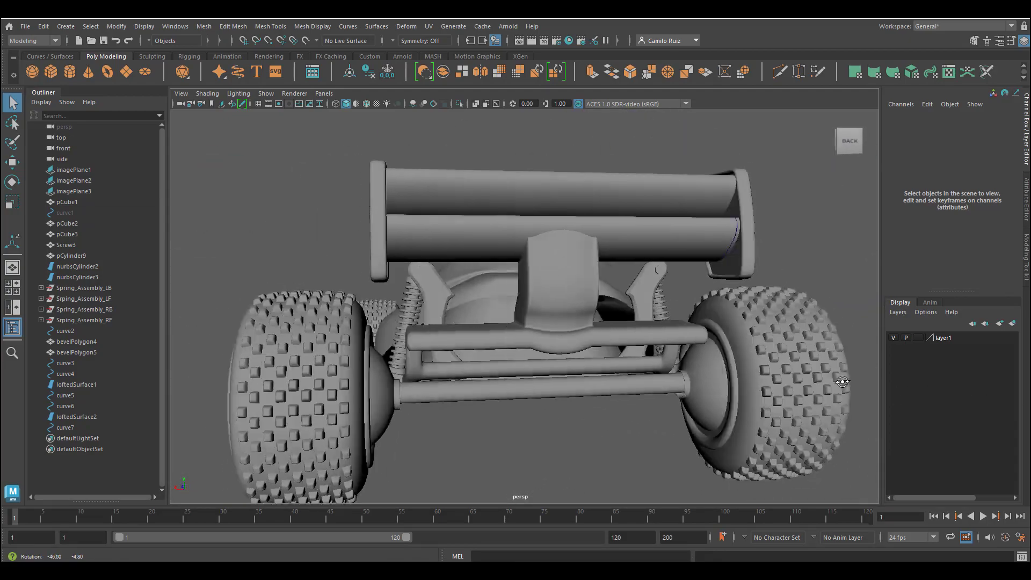